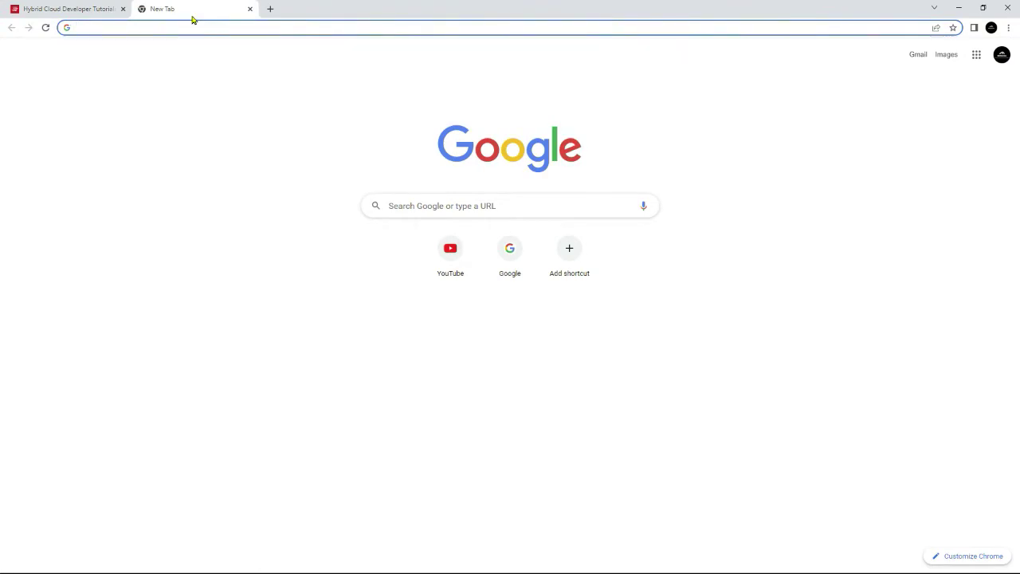
Step: Search Google for the JBoss EAP installer and download JBoss EAP 7.4.0 from developers.redhat.com
text(do)
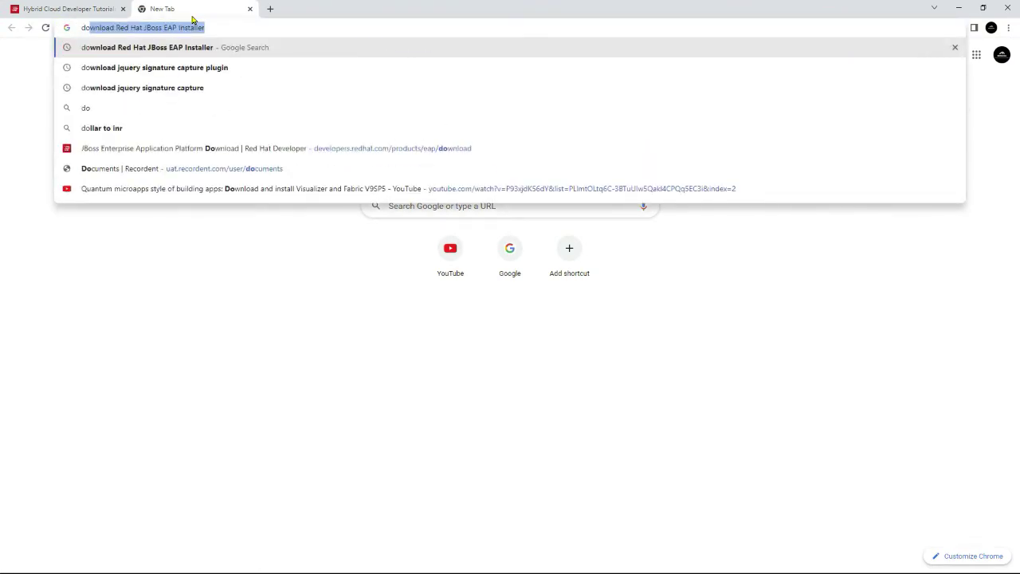
key(Return)
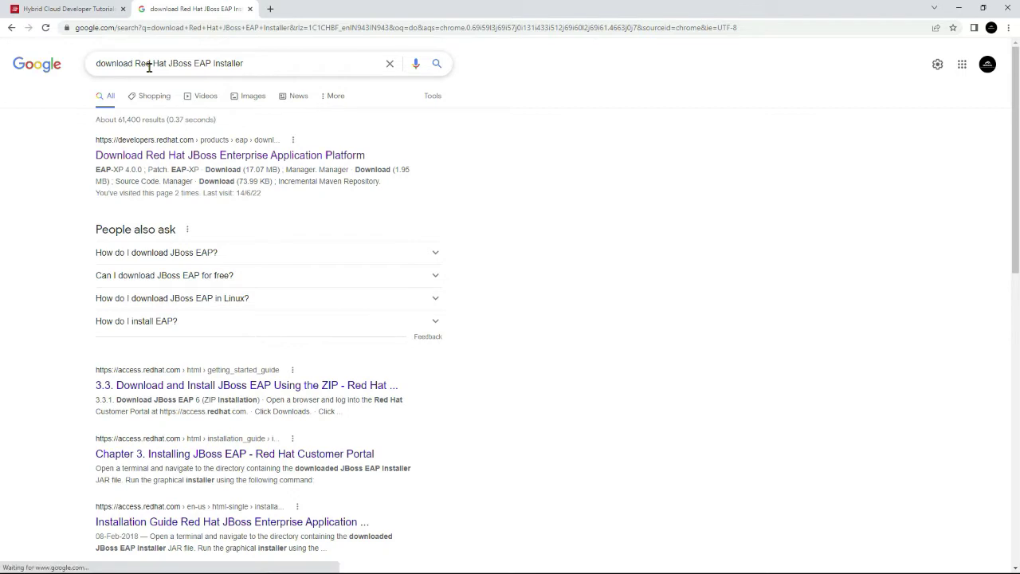
click(159, 154)
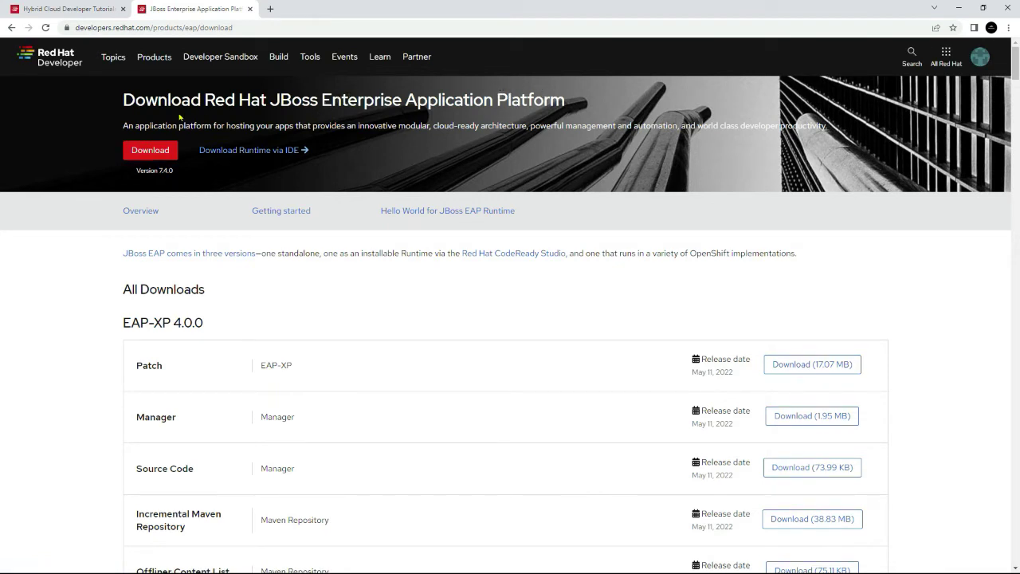
click(152, 151)
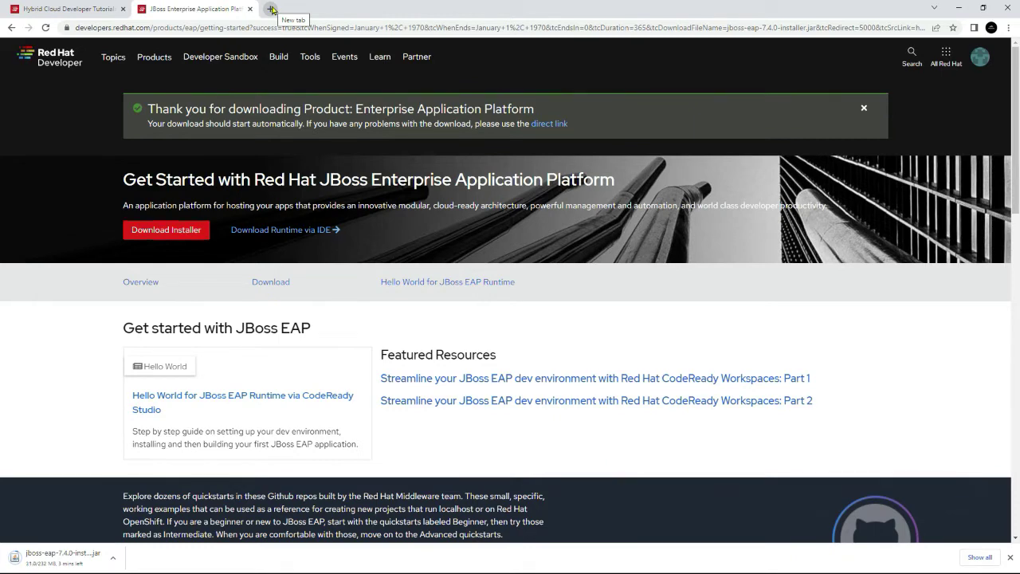
Step: In a new tab, search 'download redhat process automation manager installer' and download the 7.12.0 installer
click(272, 9)
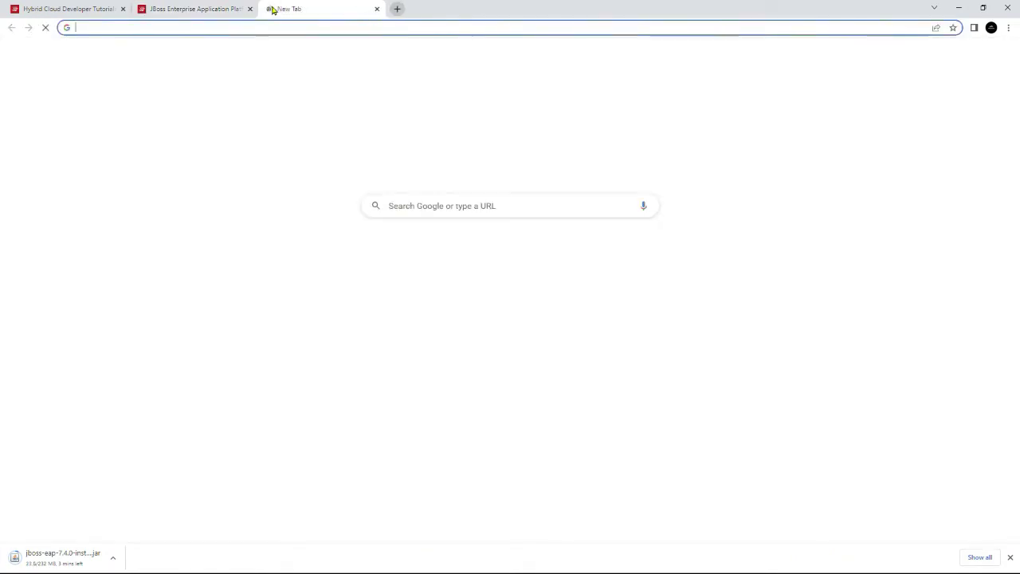
text(download )
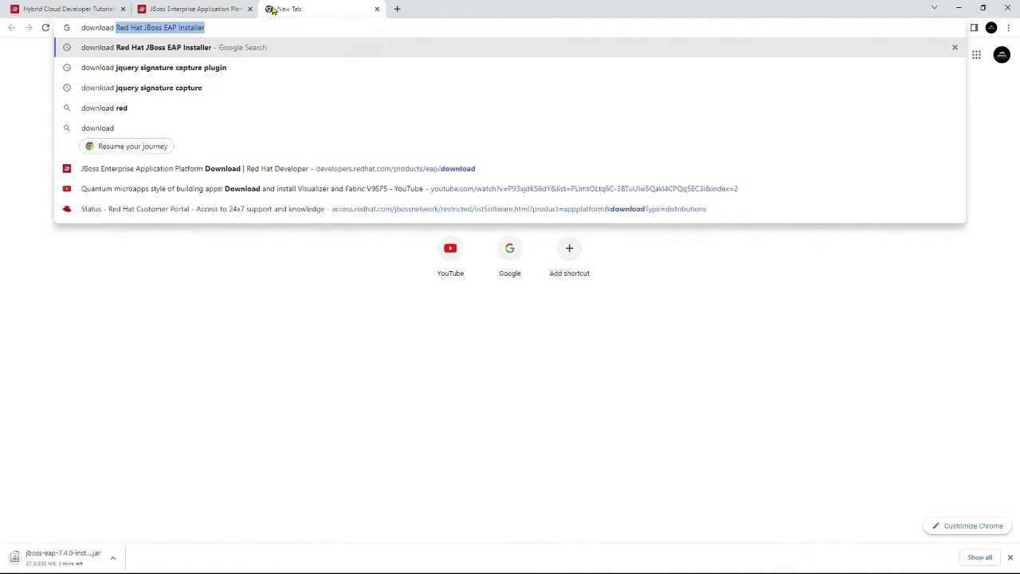
text(redhat p)
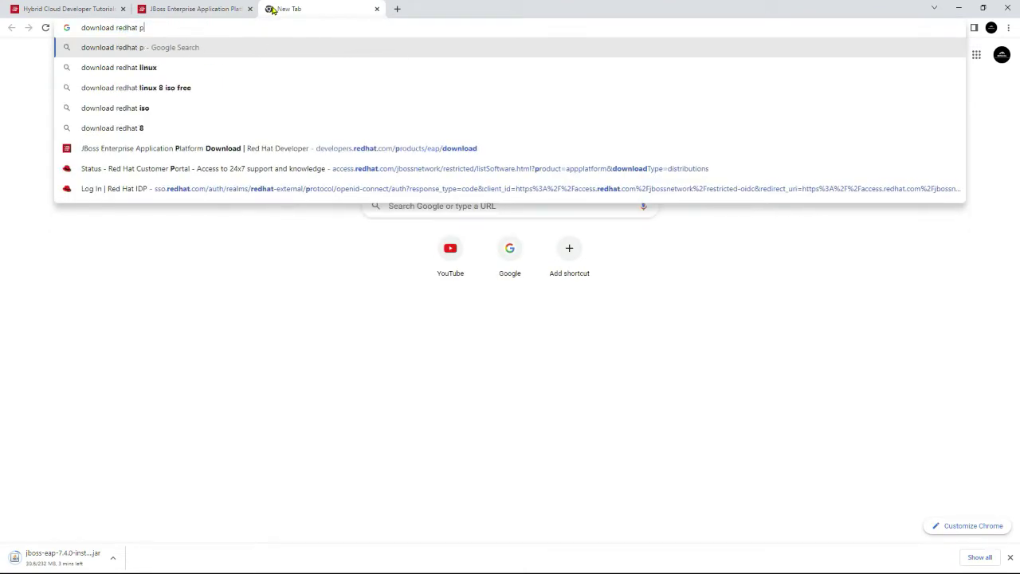
text(roce)
key(Down)
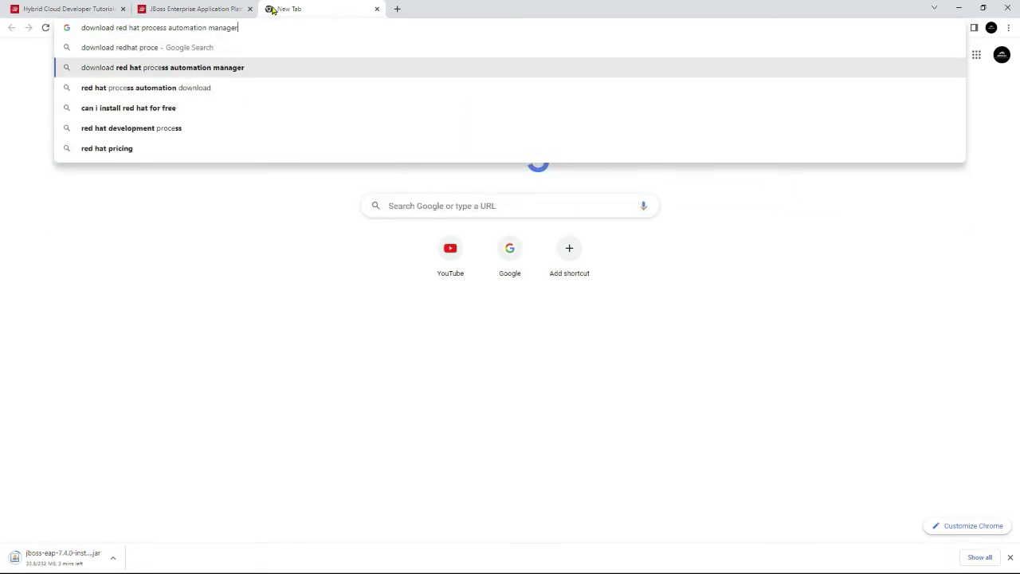
text(i)
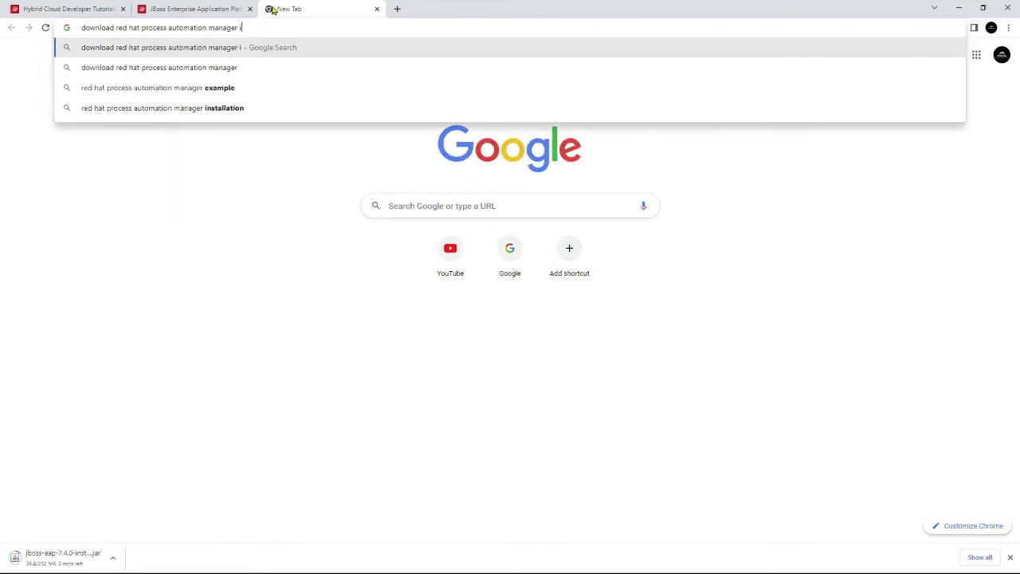
text(nstaller)
key(Return)
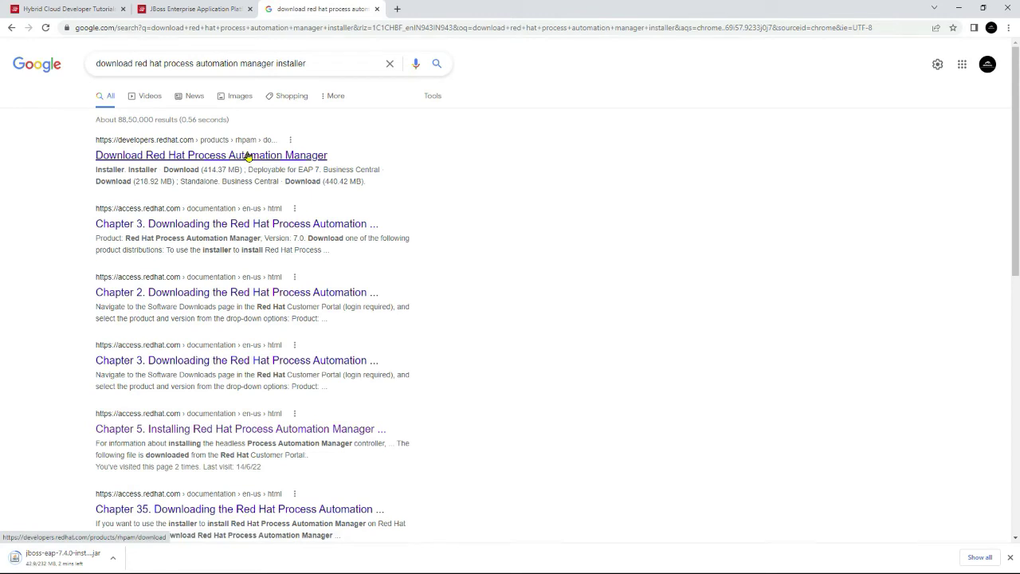
click(252, 154)
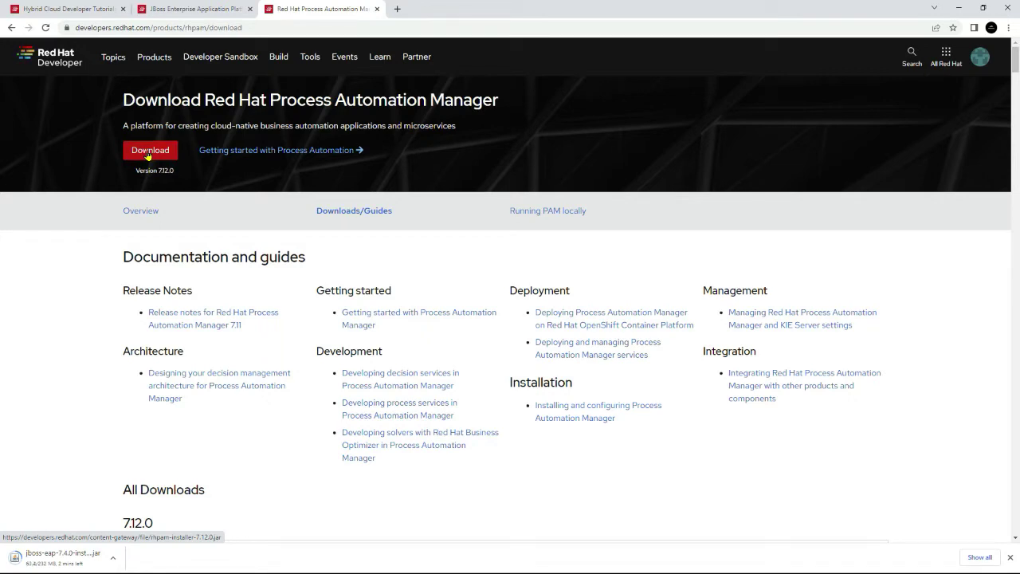
click(148, 157)
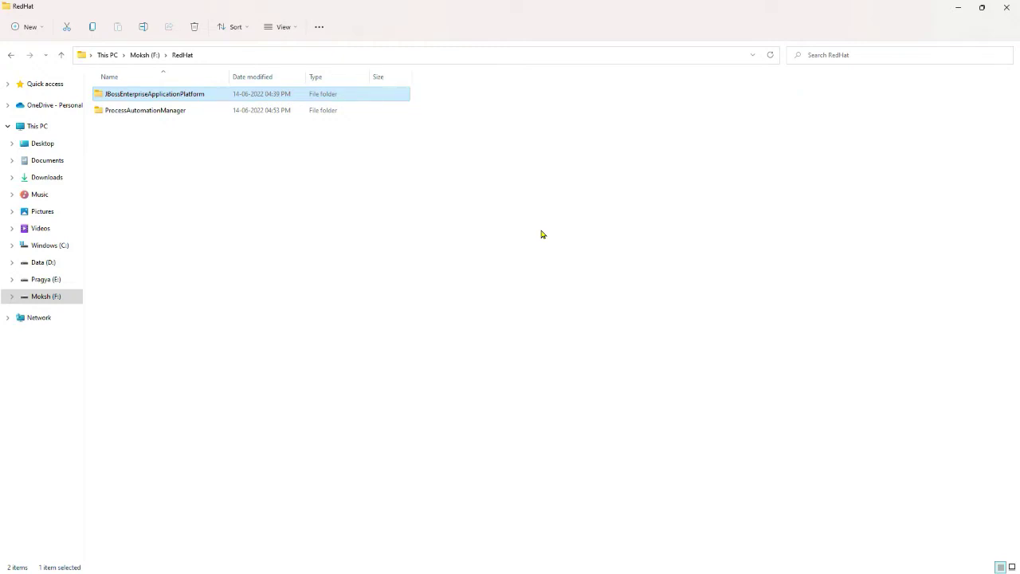
Step: Run jboss-eap-7.4.0-installer from RedHat\JBossEnterpriseApplicationPlatform\Installer
double_click(176, 100)
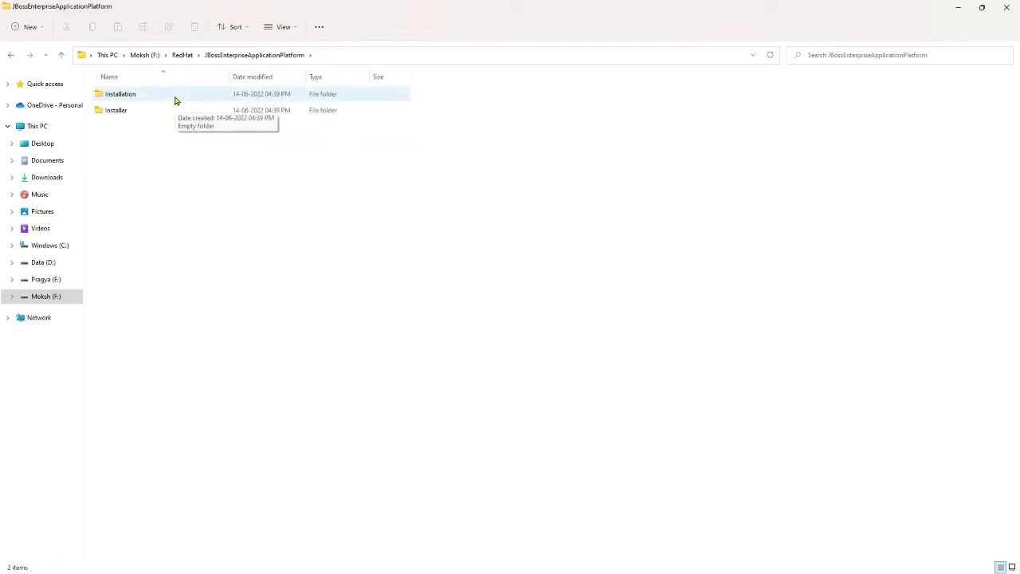
double_click(122, 111)
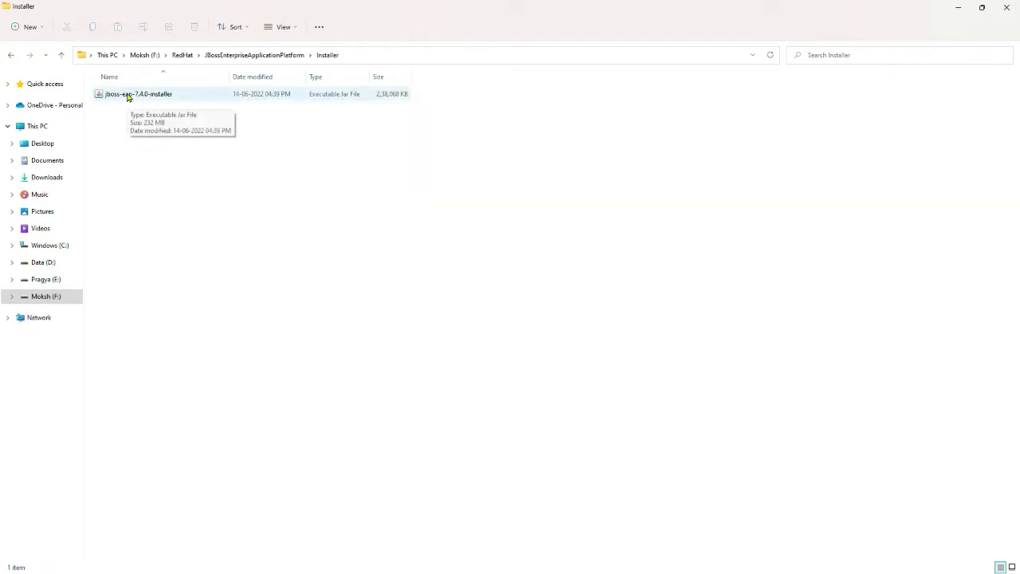
double_click(128, 96)
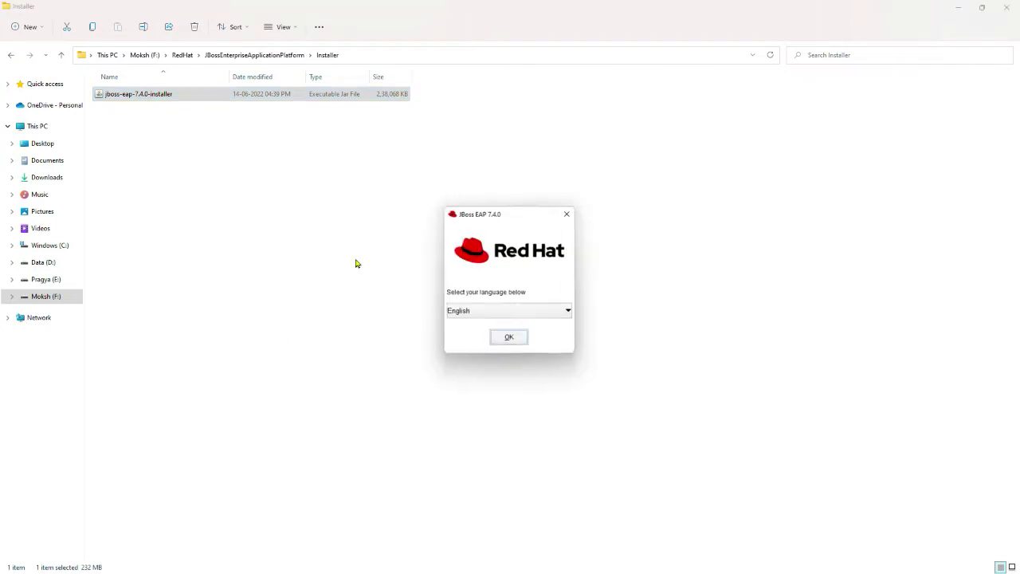
Step: Keep English as the language, accept the EAP license terms and advance to Installation Path
click(506, 342)
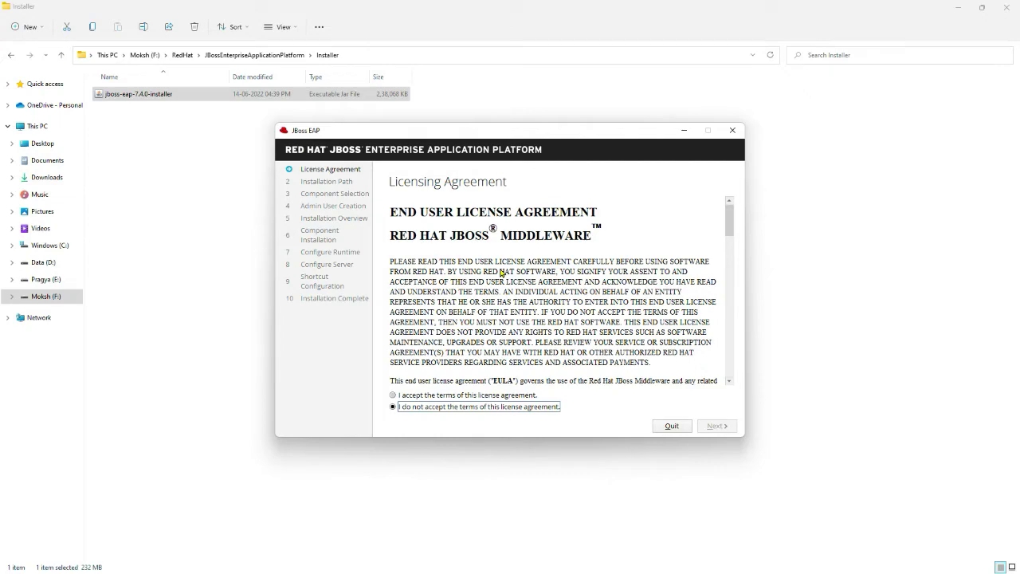
scroll(500, 273, down, 10)
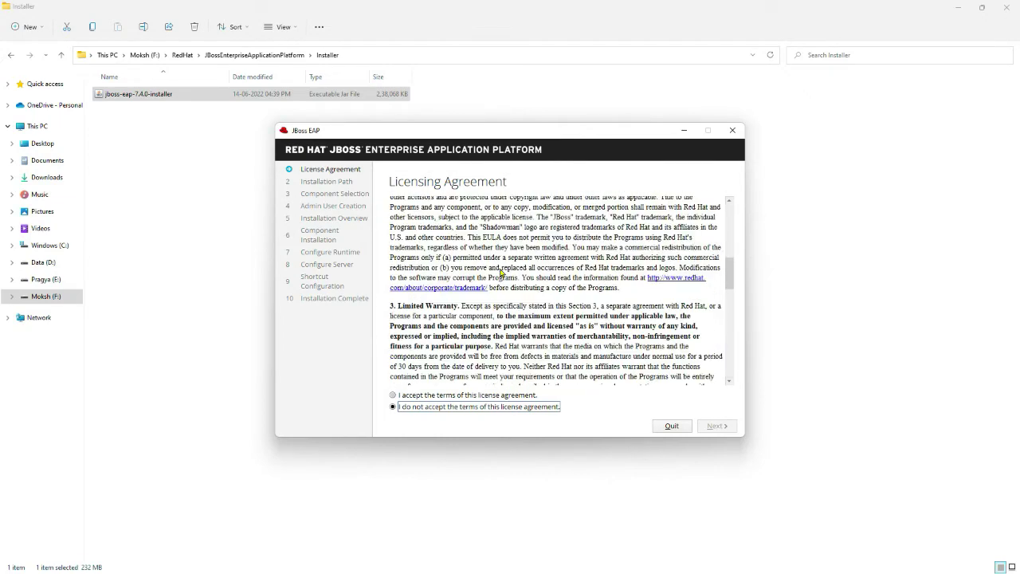
scroll(500, 272, down, 10)
click(393, 394)
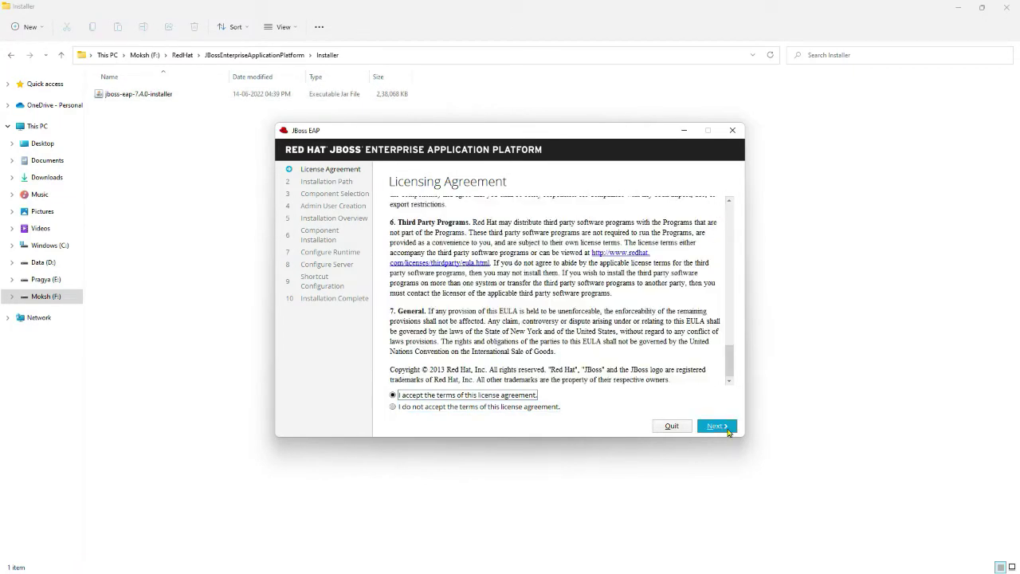
click(717, 426)
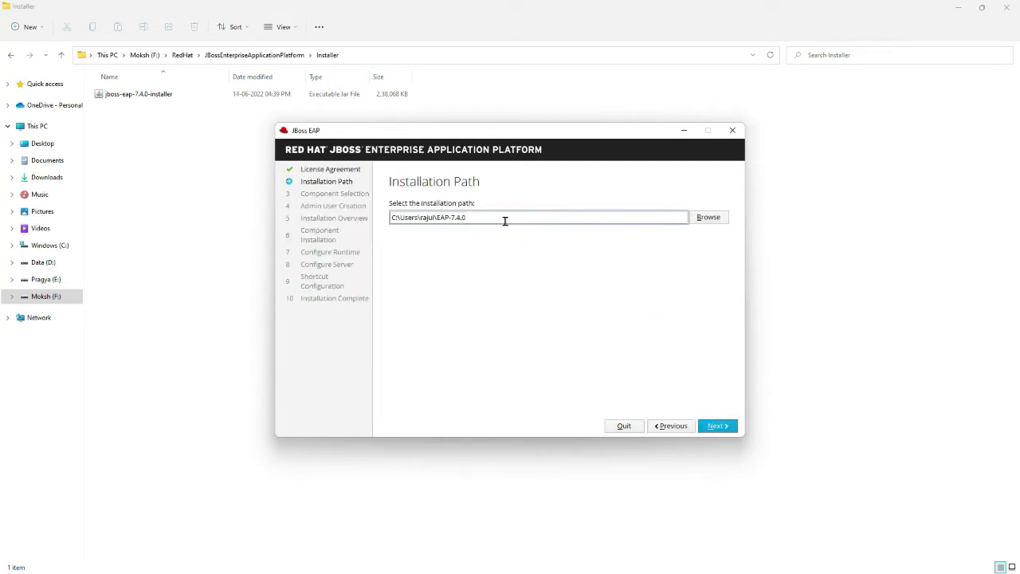
Step: Set the path to F:\RedHat\JBossEnterpriseApplicationPlatform\Installation and keep the default components
triple_click(505, 221)
text(F:\RedHat\JBossEnterpriseApplicationPlatform\Installation)
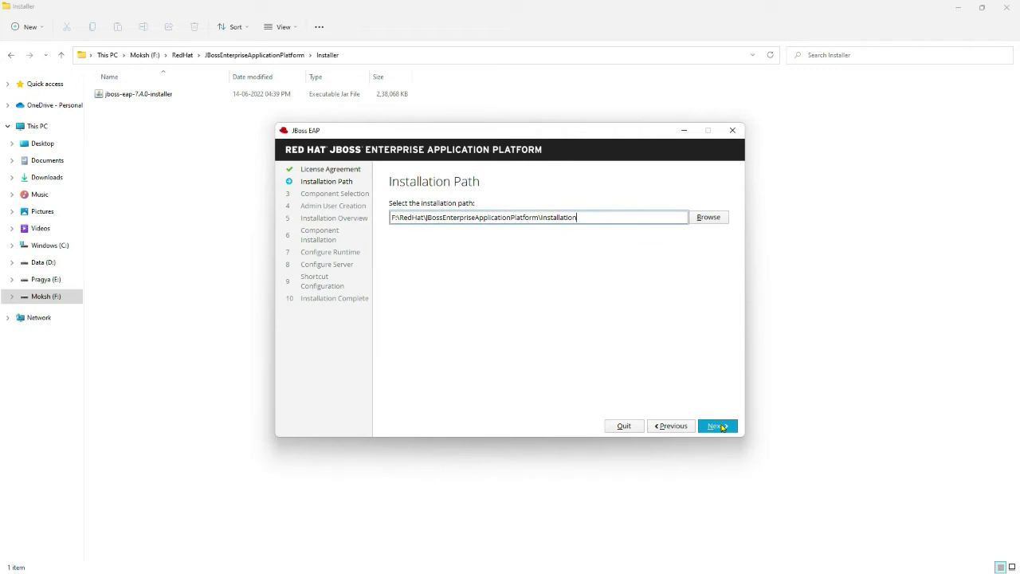
click(721, 427)
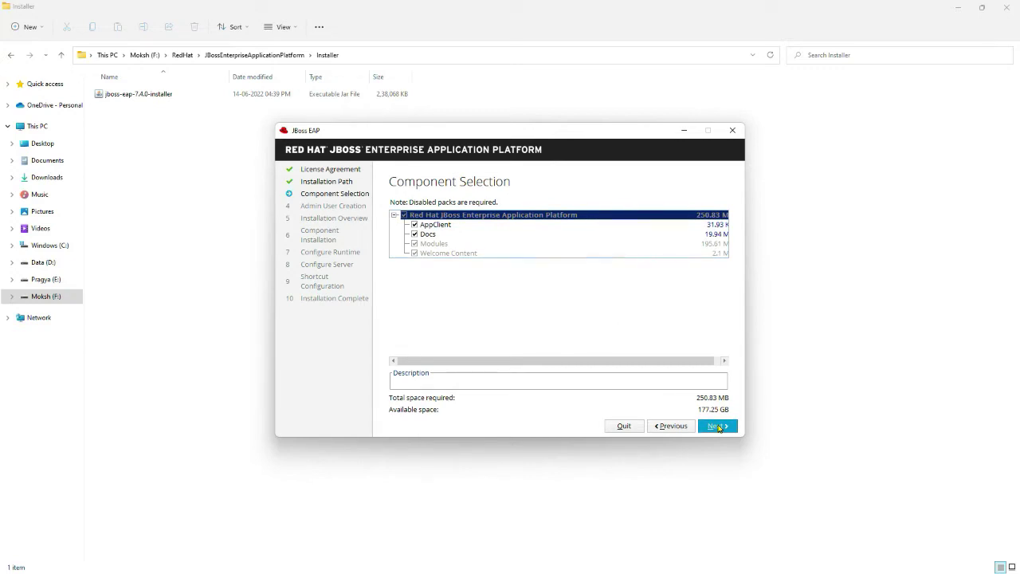
click(717, 425)
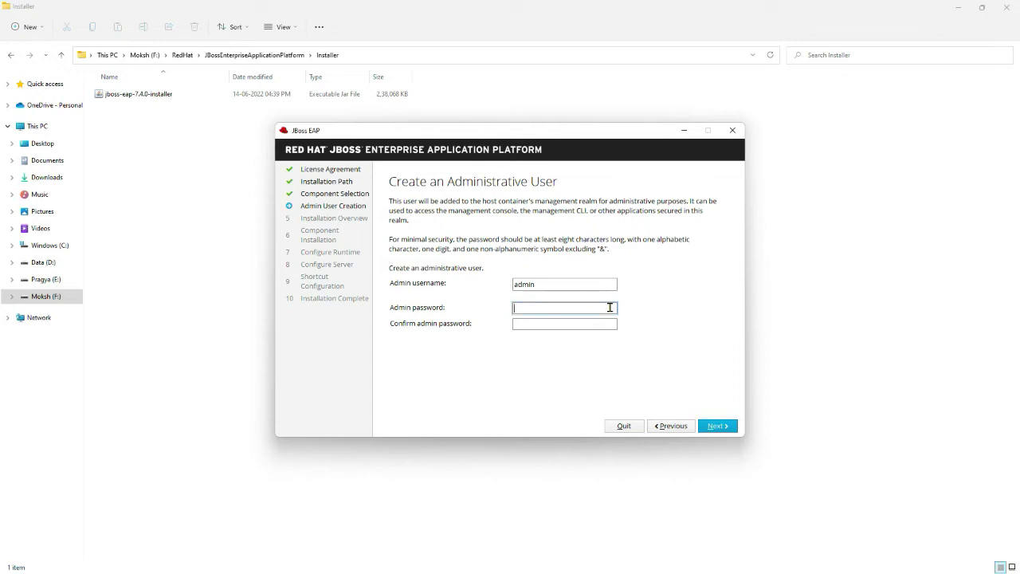
Step: Enter the admin user's password and its confirmation, then continue to the Installation Overview
key(Tab)
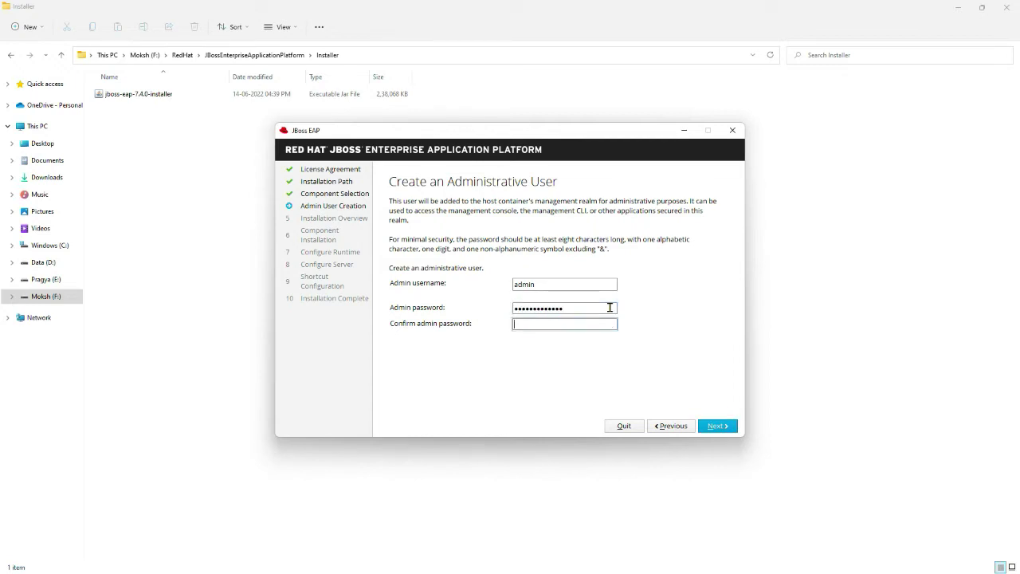
double_click(610, 308)
key(BackSpace)
key(Tab)
click(713, 427)
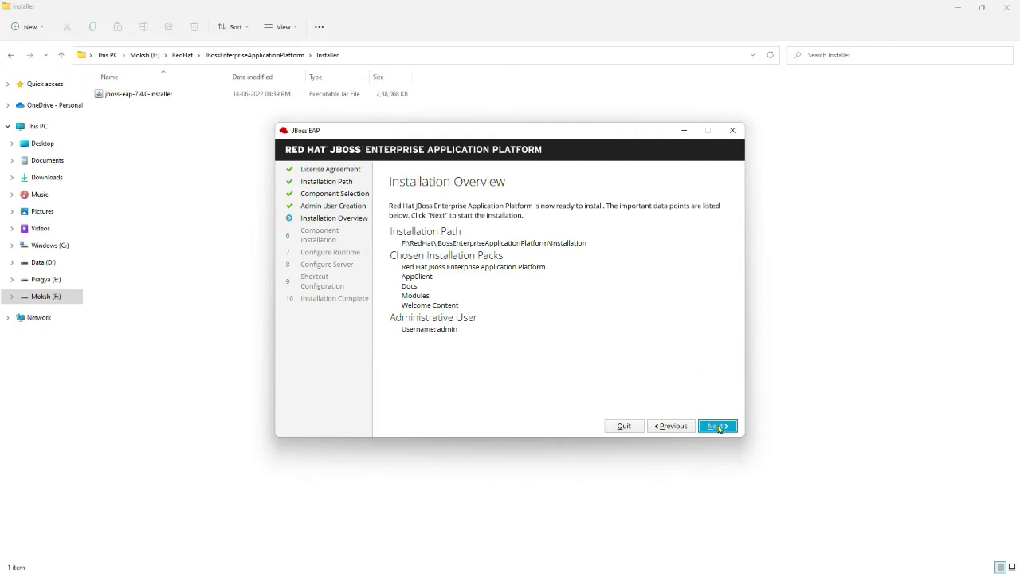
Step: Install EAP with default runtime configuration and all-user start-menu shortcuts, then click Done
click(716, 426)
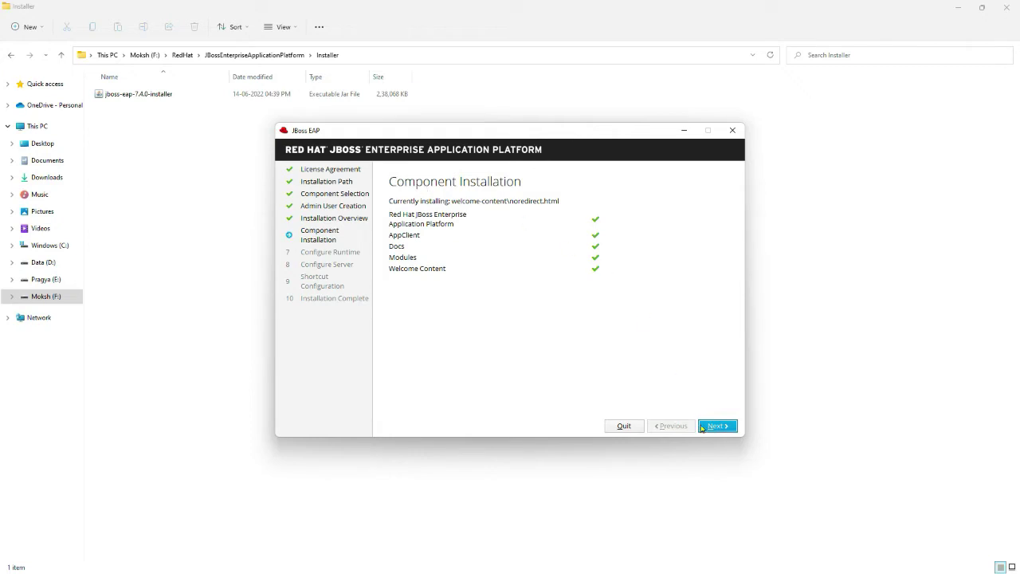
click(709, 427)
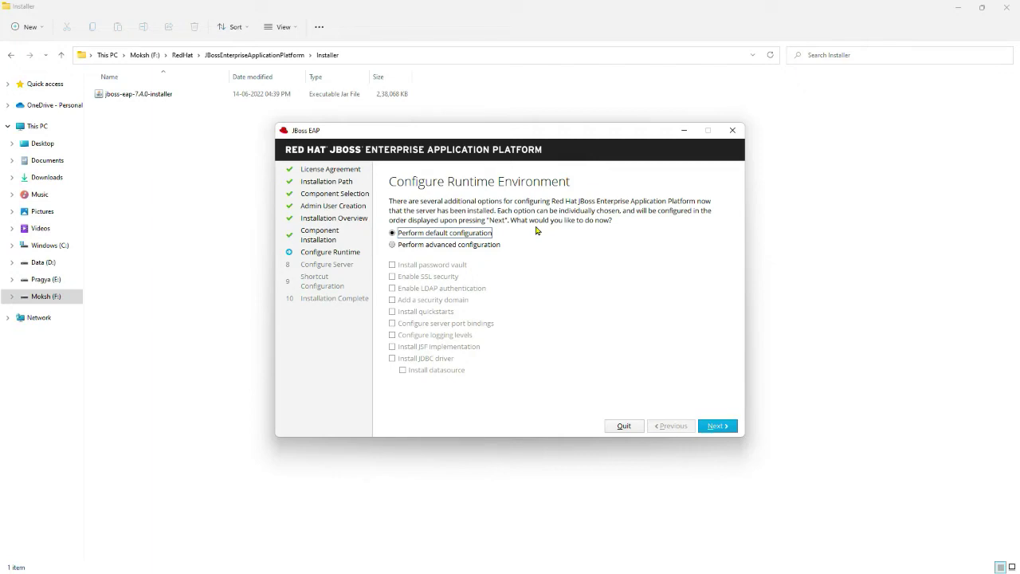
click(717, 426)
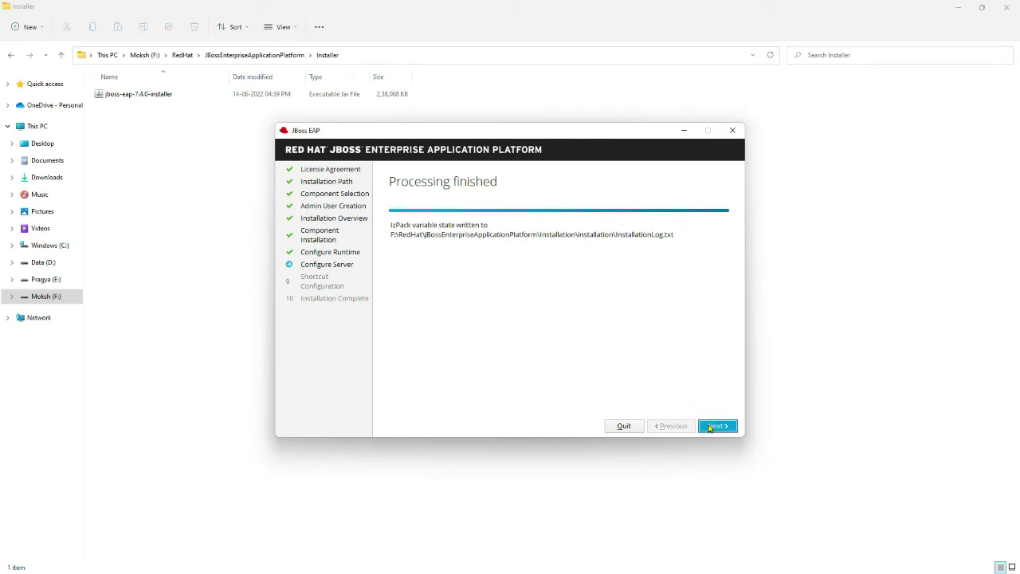
click(709, 426)
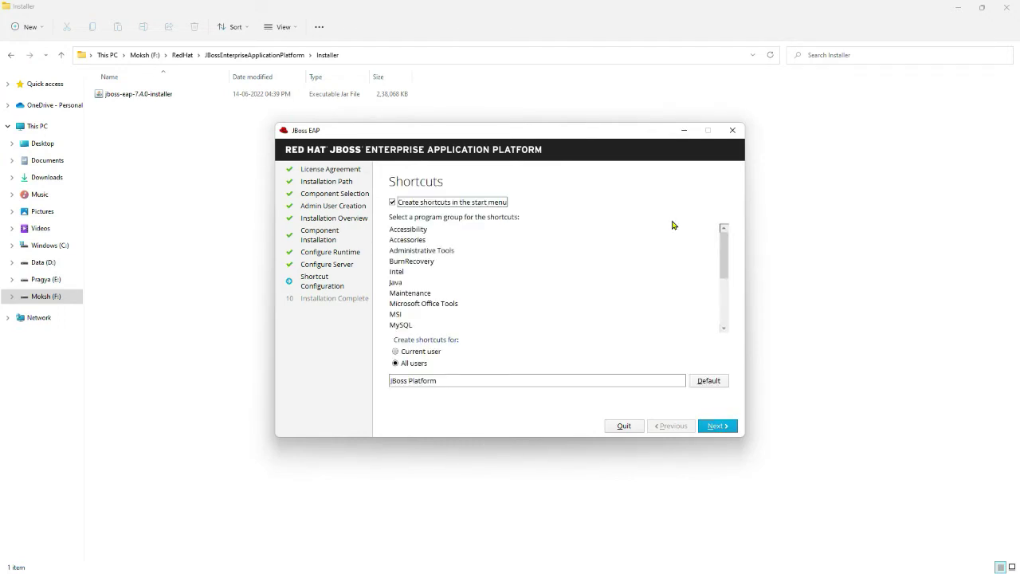
click(723, 427)
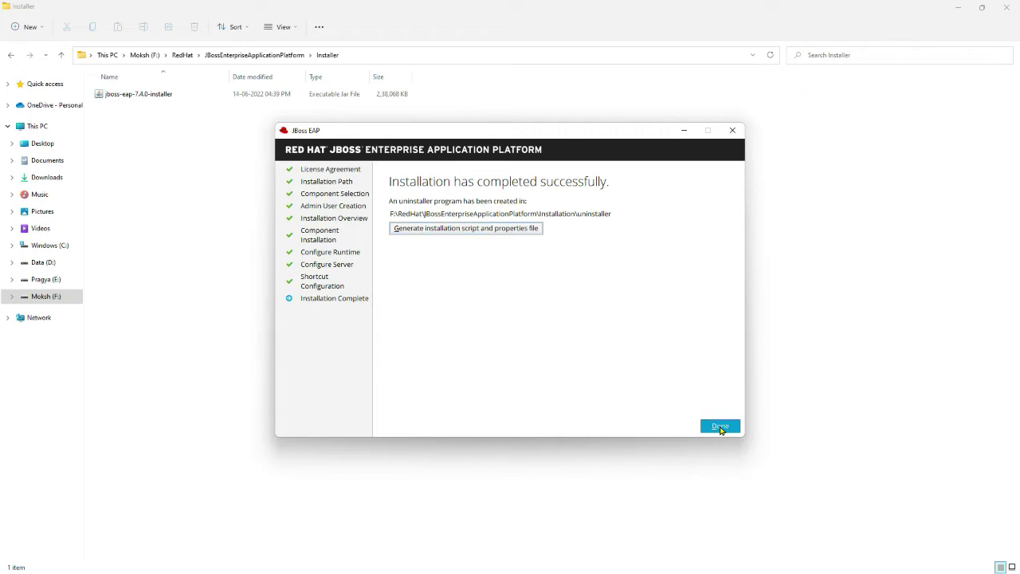
click(719, 427)
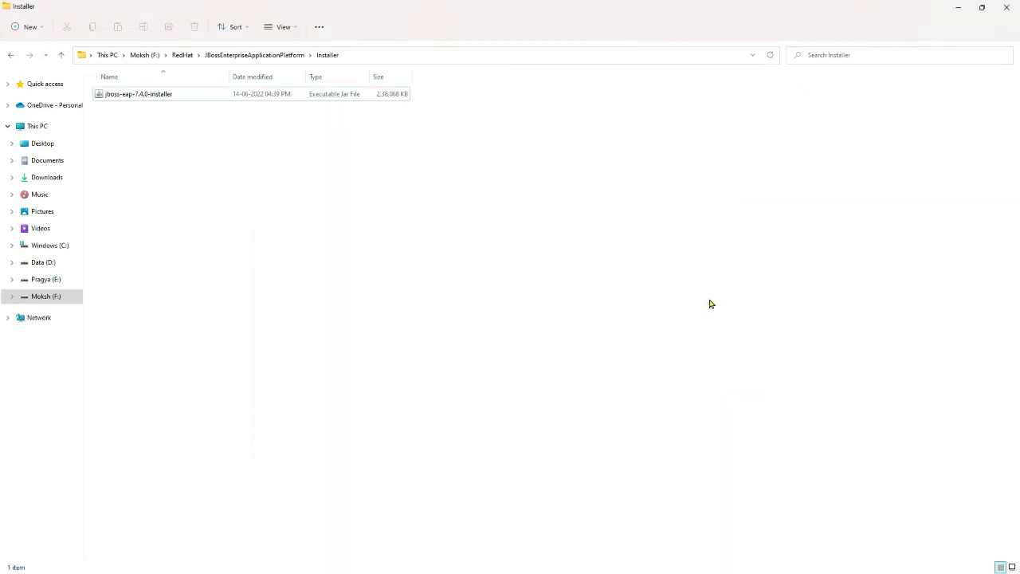
Step: Go up to RedHat and run rhpam-installer-7.12.0 from ProcessAutomationManager\Installer
key(alt+Up)
key(alt+Up)
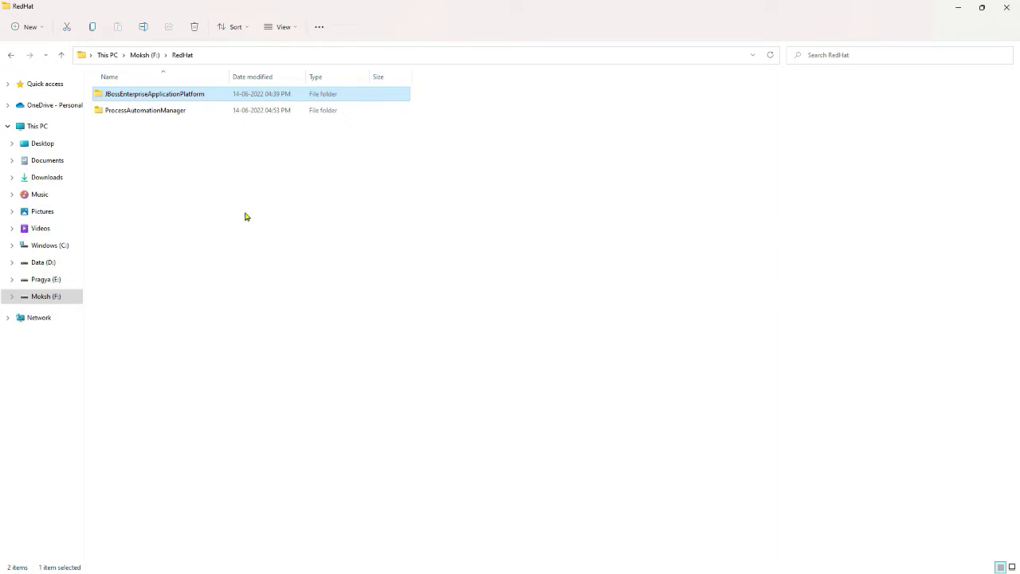
click(157, 117)
double_click(155, 114)
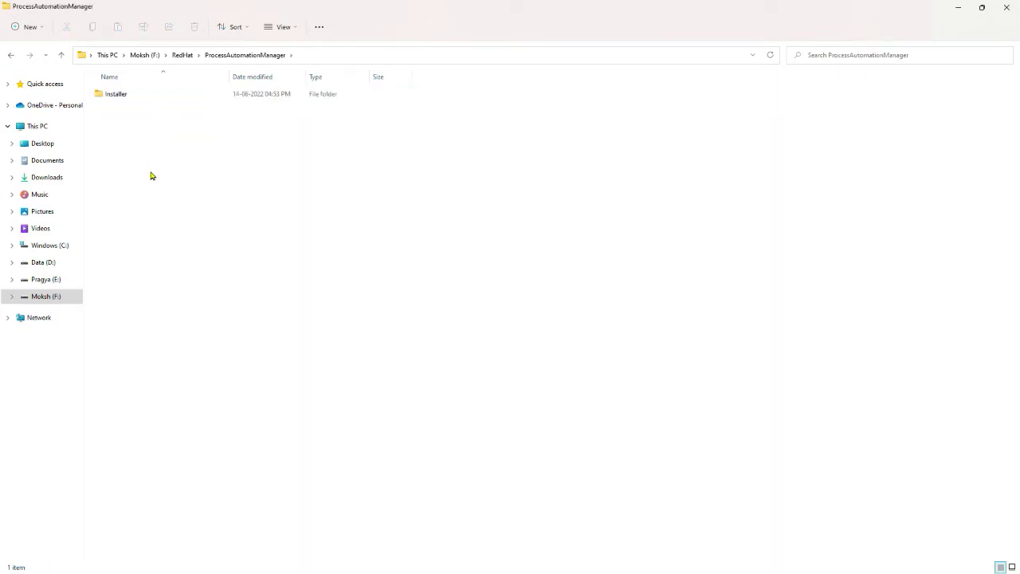
double_click(120, 94)
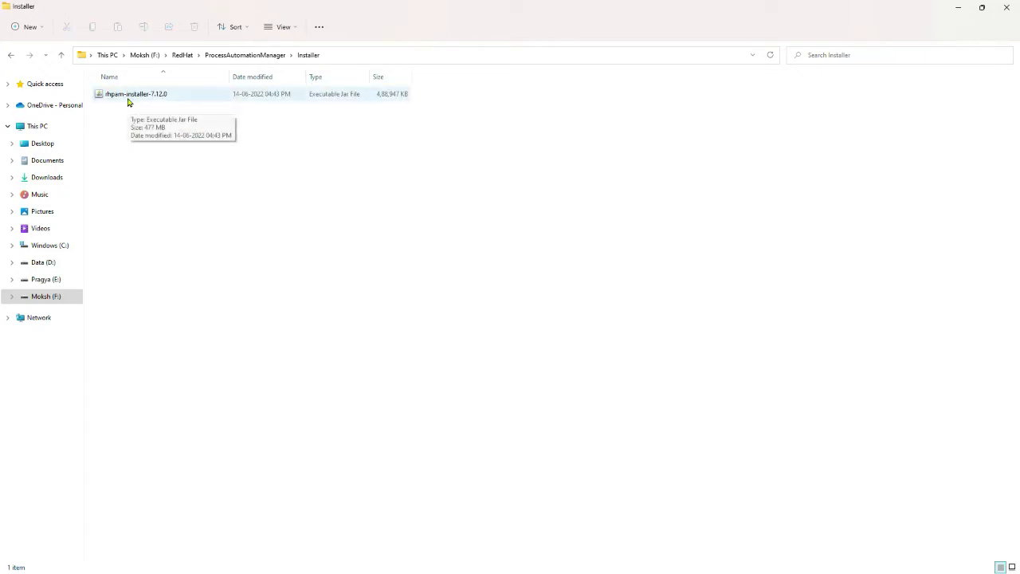
double_click(127, 98)
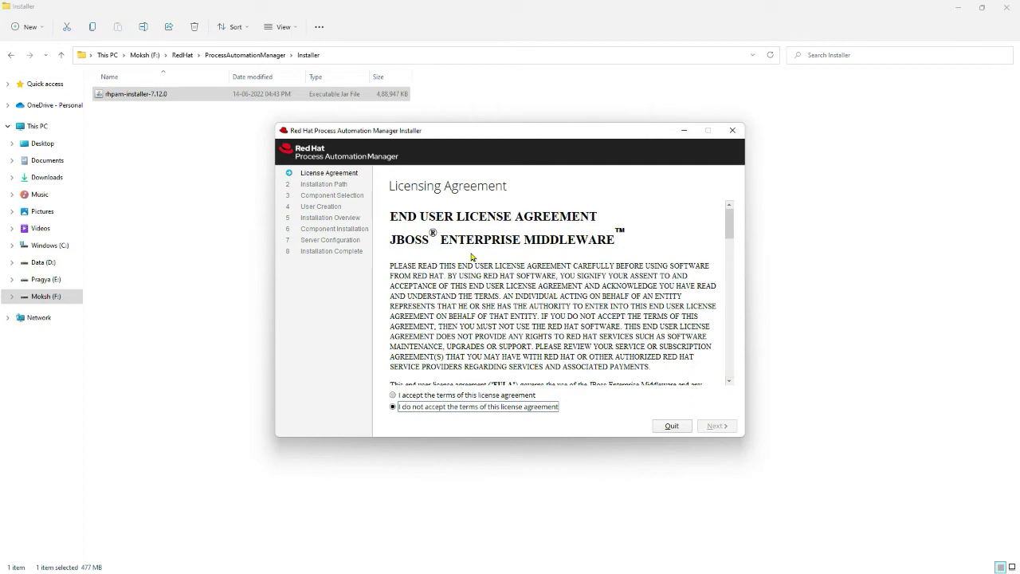
Step: Scroll through the JBoss Enterprise Middleware EULA and accept its terms
scroll(471, 257, down, 15)
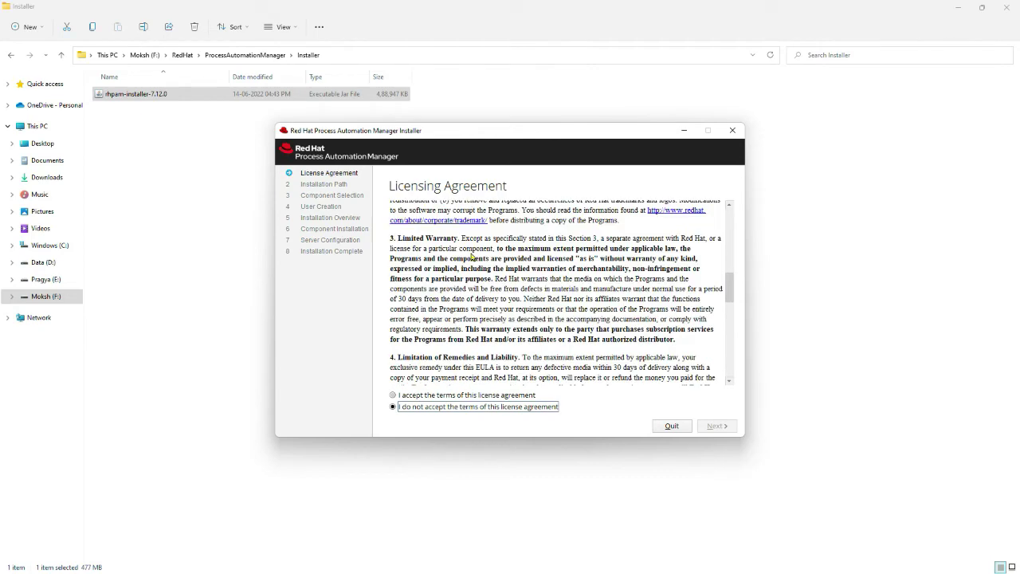
scroll(471, 257, down, 3)
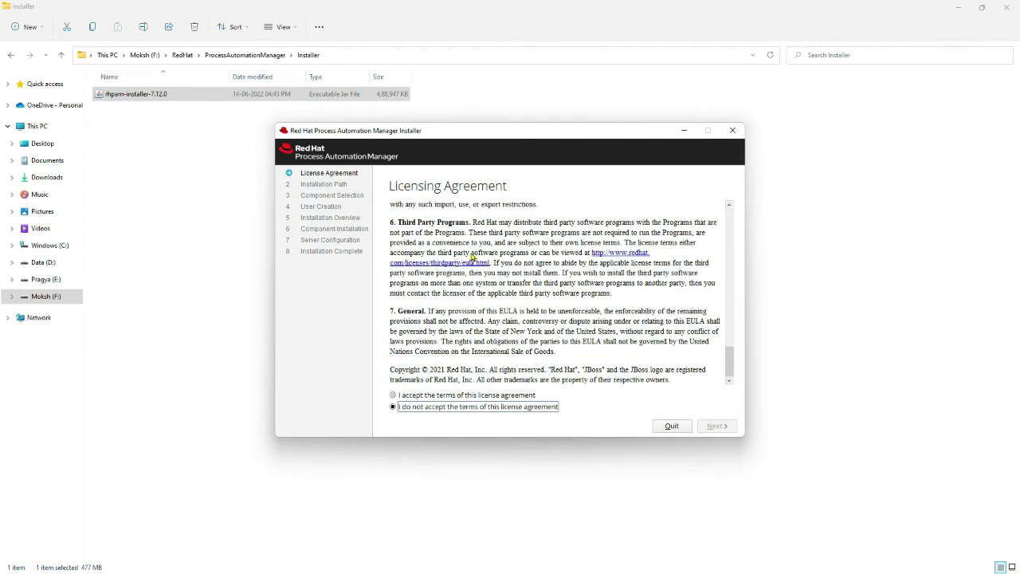
click(400, 396)
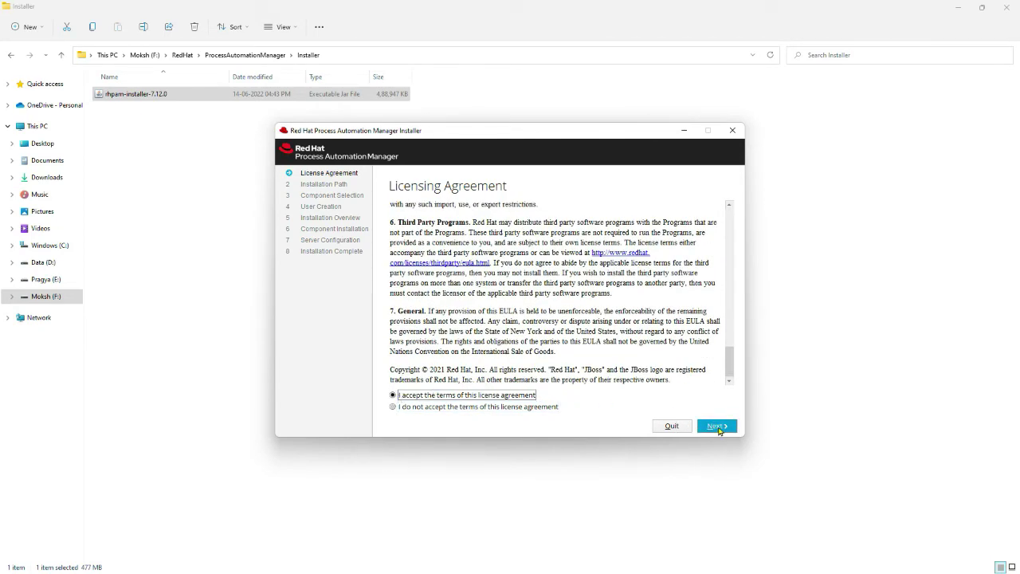
Step: Set the RHPAM install path to F:\RedHat\JBossEnterpriseApplicationPlatform\Installation and proceed to Component Selection
click(717, 426)
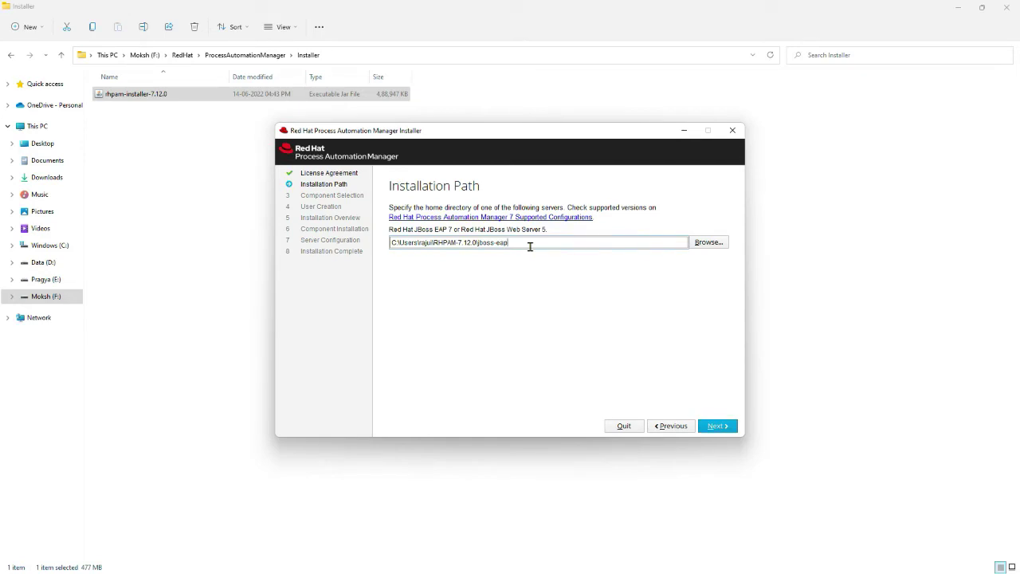
triple_click(454, 242)
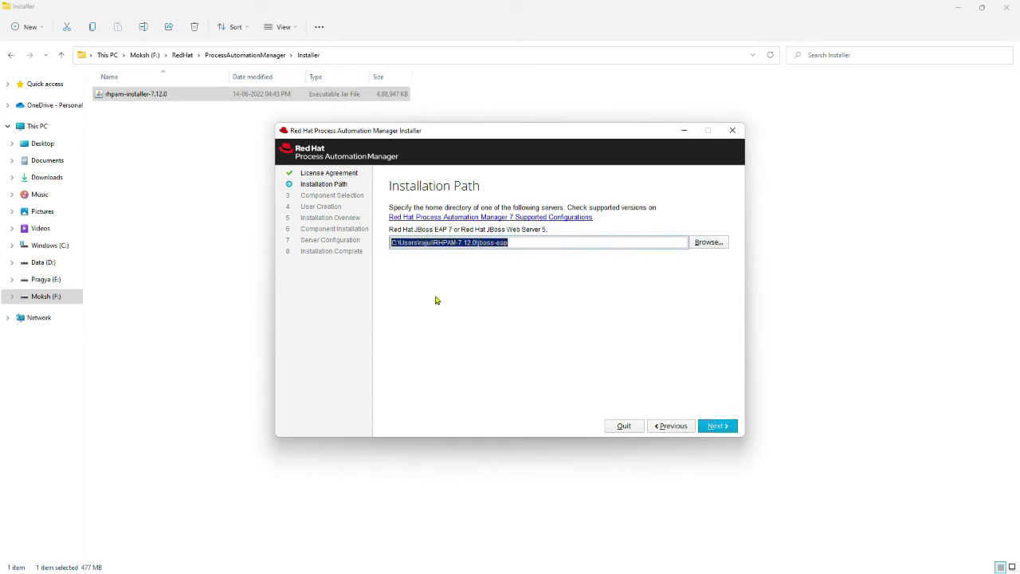
text(F:\RedHat\JBossEnterpriseApplicationPlatform\Installation)
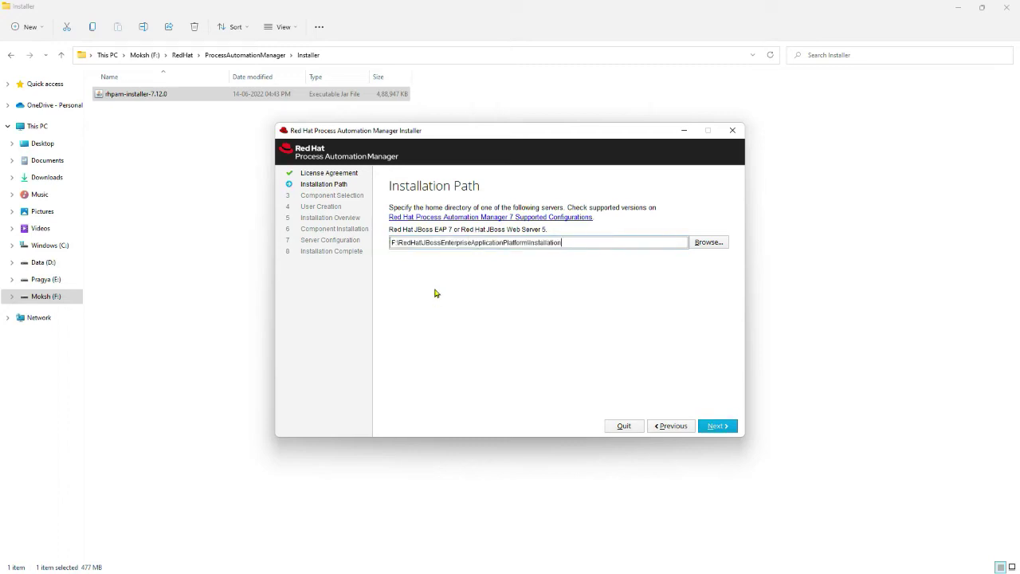
drag(392, 242, 562, 236)
triple_click(565, 241)
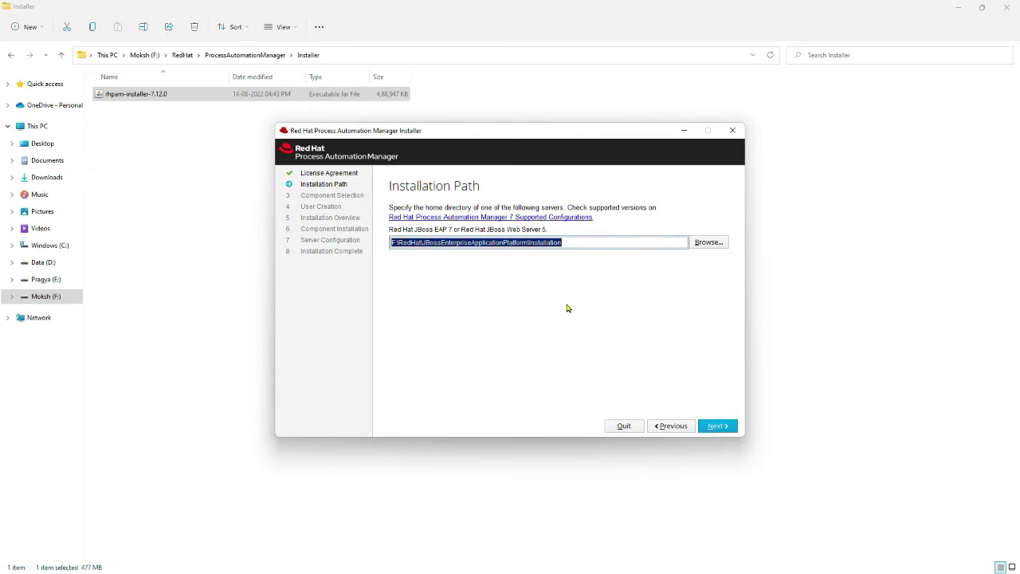
click(725, 428)
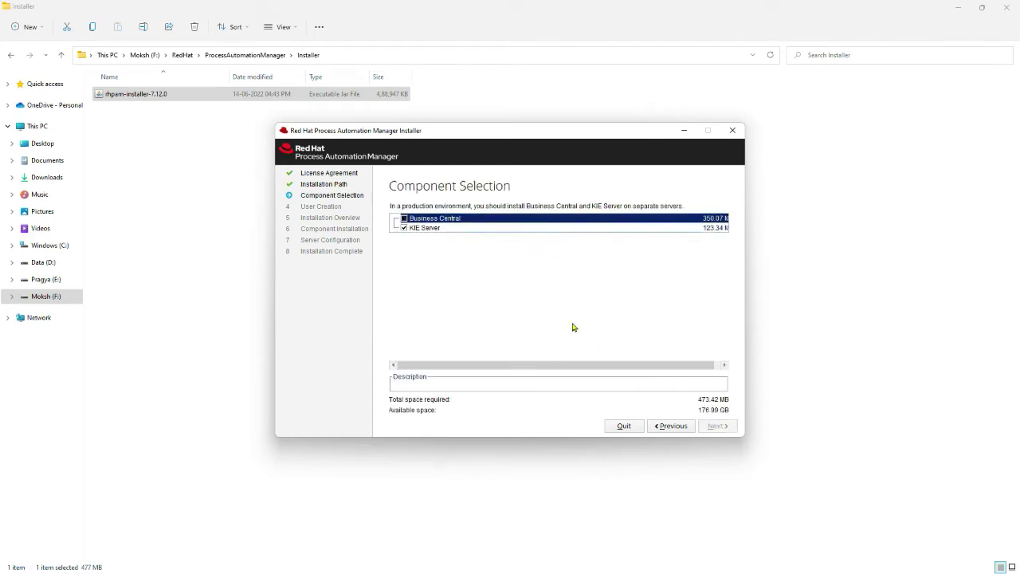
click(405, 219)
click(444, 230)
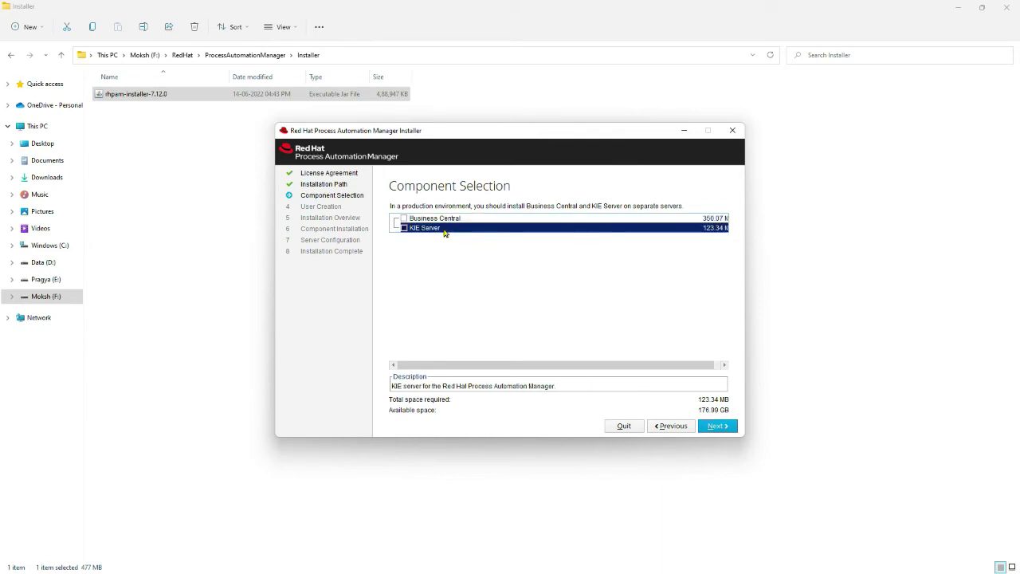
click(404, 218)
click(451, 230)
click(456, 220)
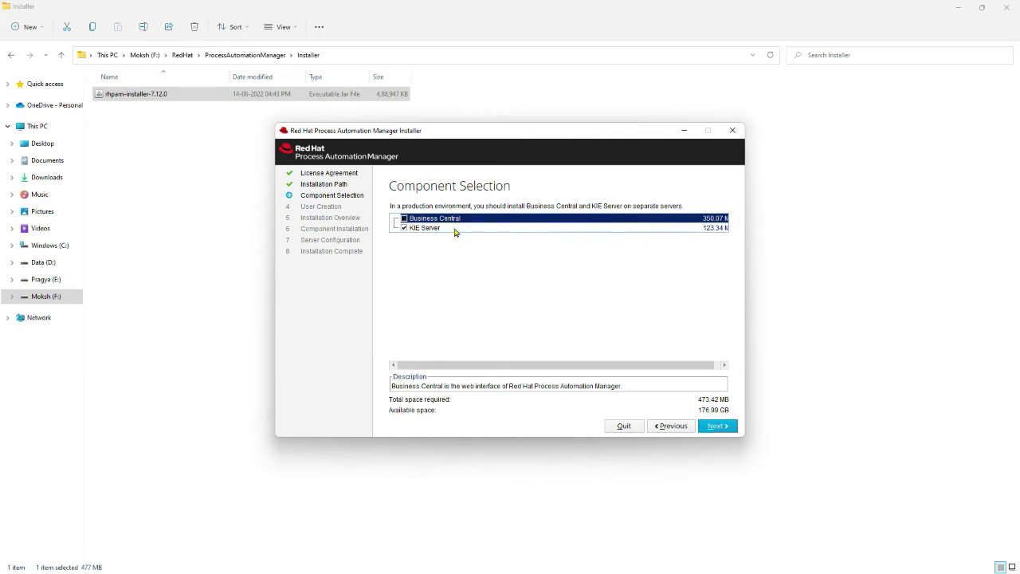
click(442, 229)
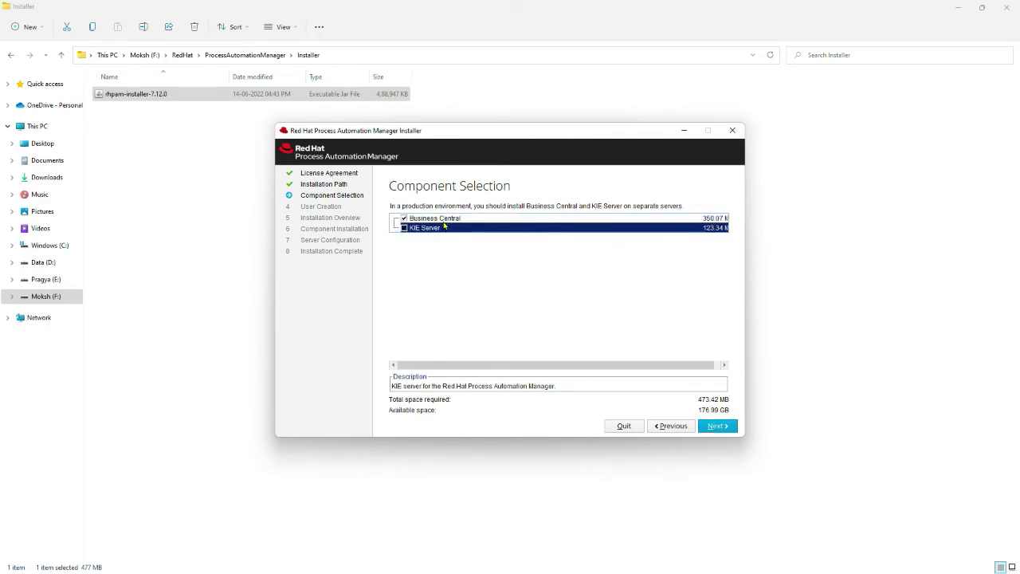
click(447, 220)
click(443, 229)
Step: Create the administrative user by entering and confirming its password, keeping the default roles
click(714, 425)
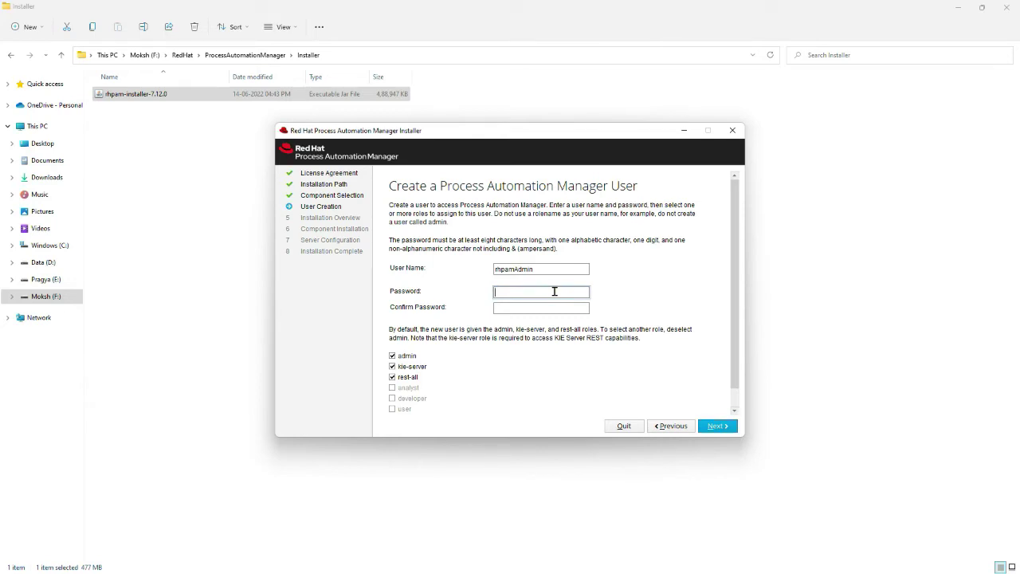
text(•••••••••••••)
key(Tab)
text(•••••••••••)
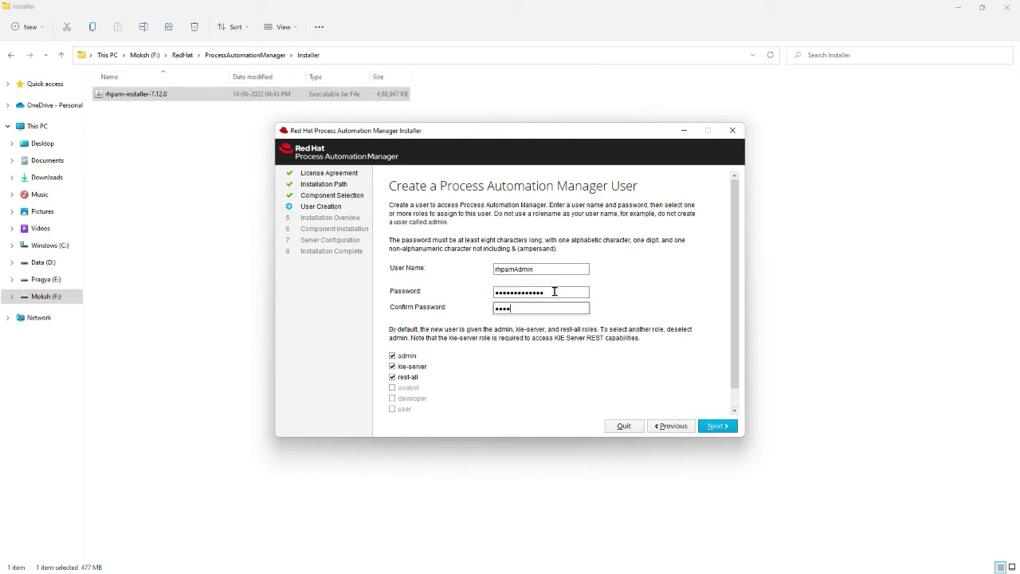
text(••)
click(721, 426)
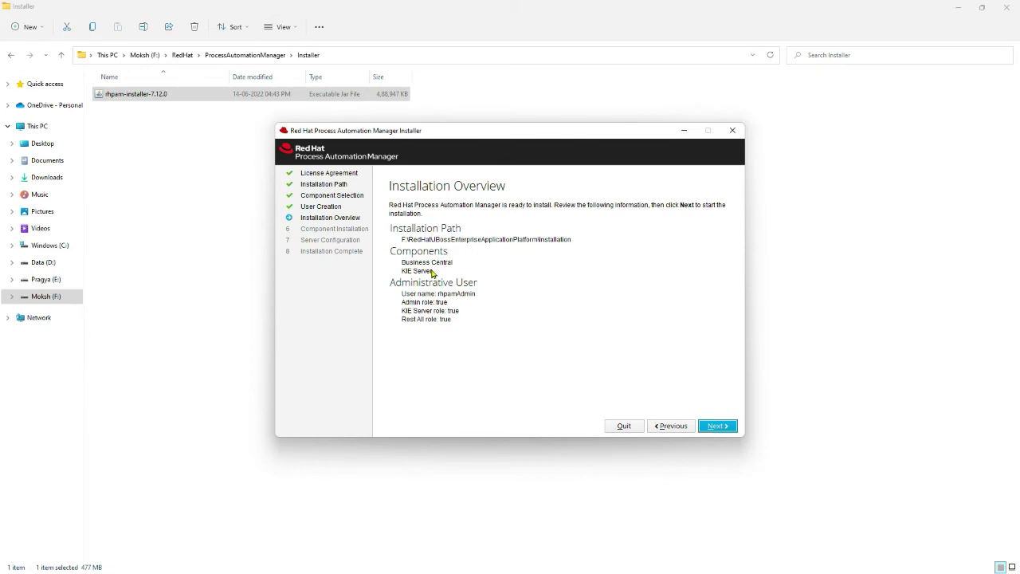
Step: Install Business Central and KIE Server from the Installation Overview, then continue past Component Installation
click(710, 427)
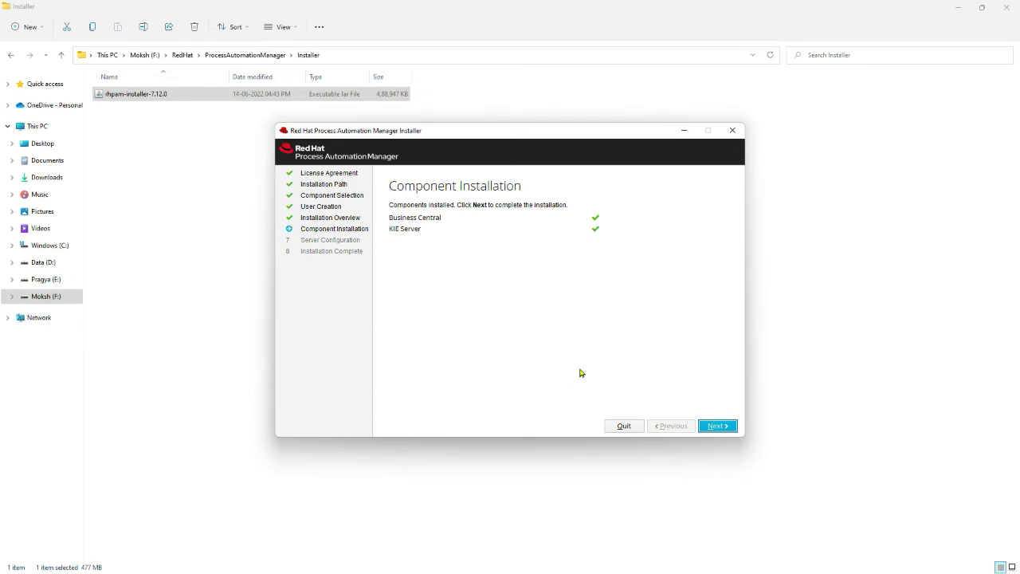
click(712, 426)
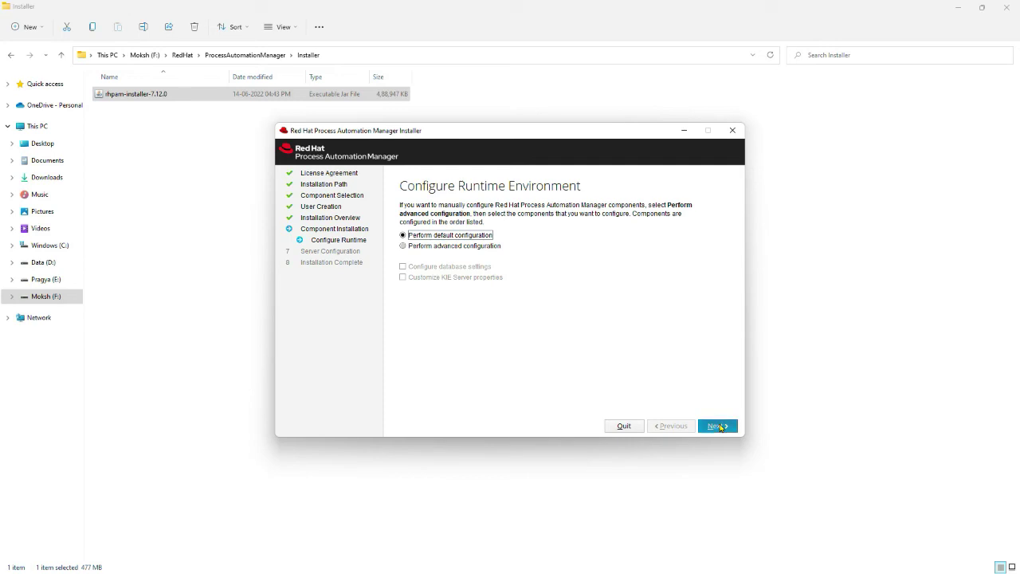
Step: Apply the default runtime configuration, let processing finish, and close the installer with Done
click(719, 426)
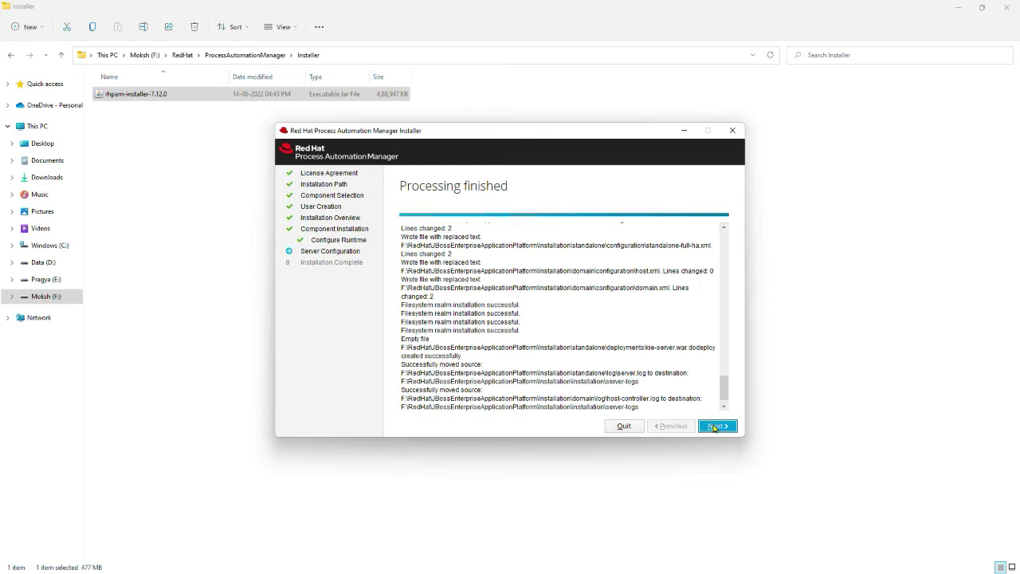
click(713, 426)
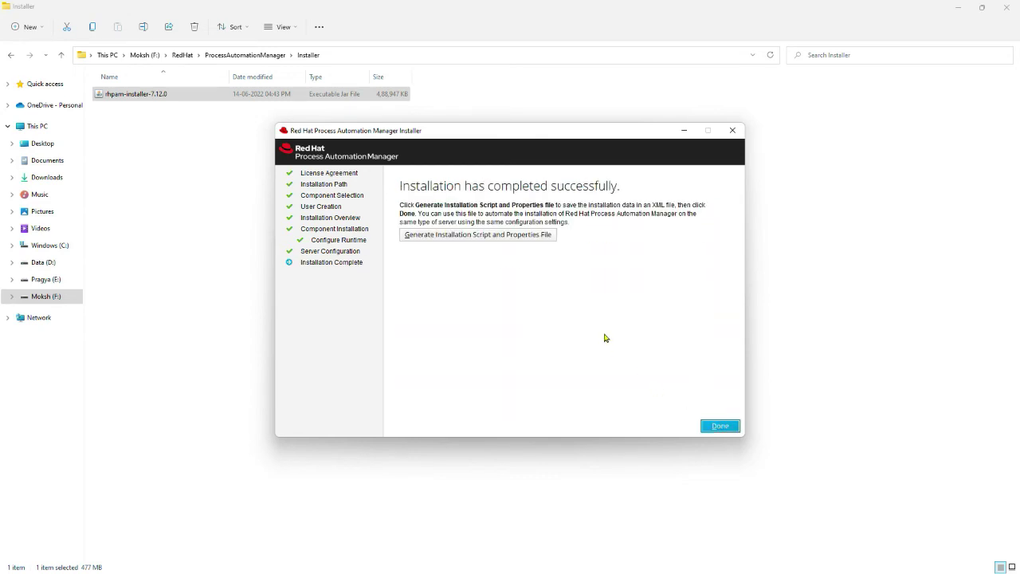
click(712, 426)
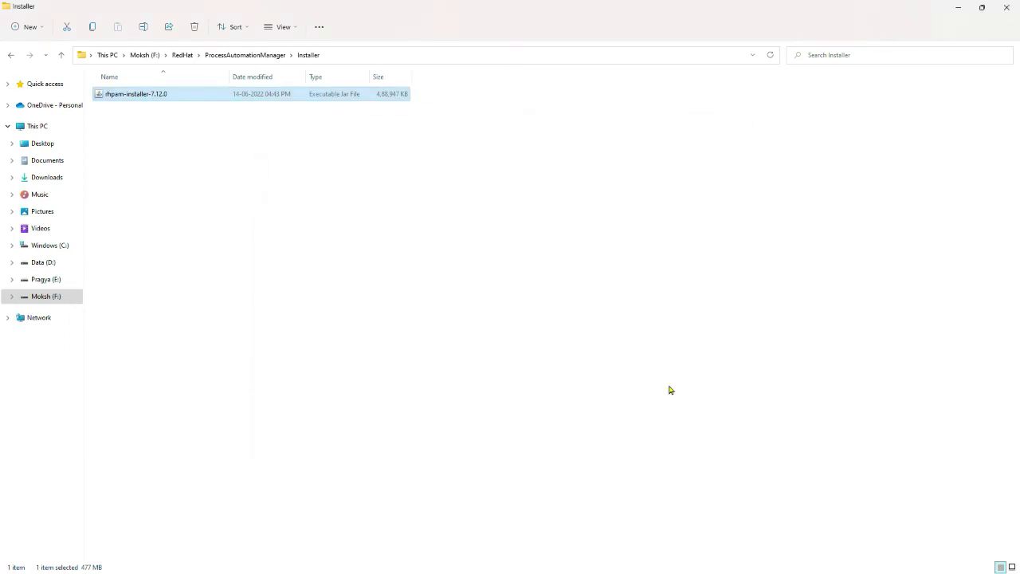
Step: Navigate to F:\RedHat\JBossEnterpriseApplicationPlatform\Installation\bin in File Explorer
click(411, 210)
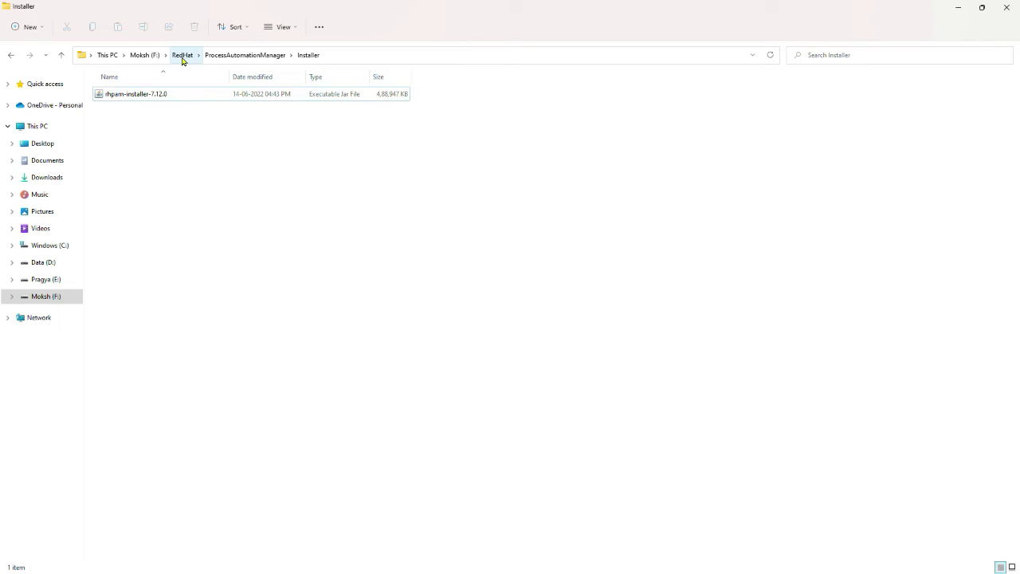
click(223, 55)
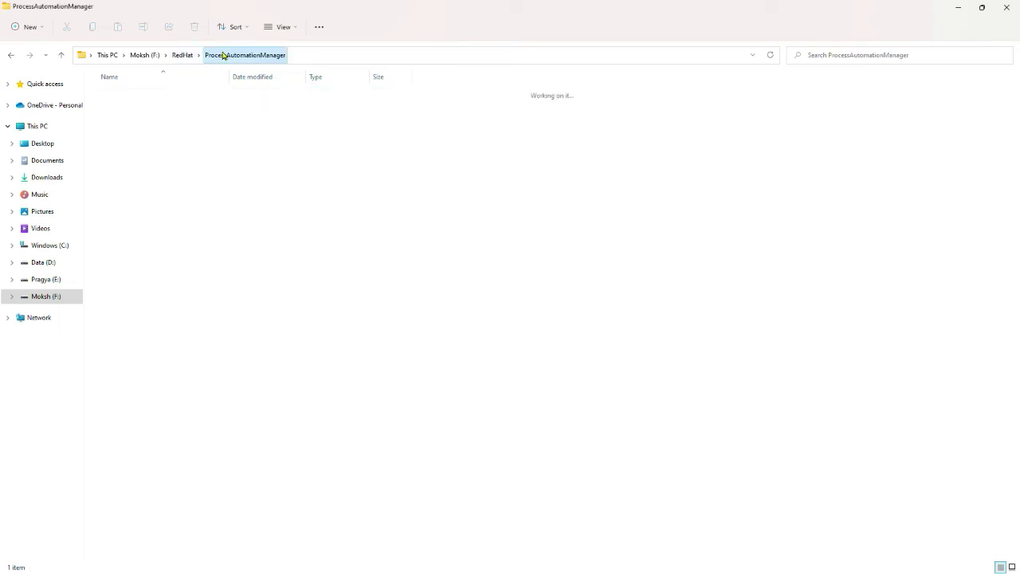
click(184, 63)
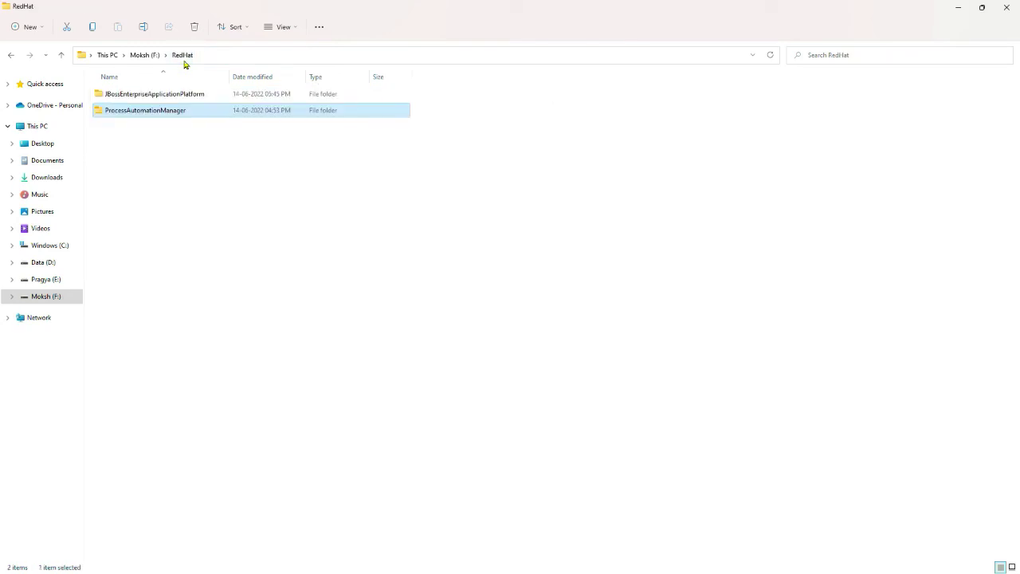
click(168, 100)
double_click(168, 99)
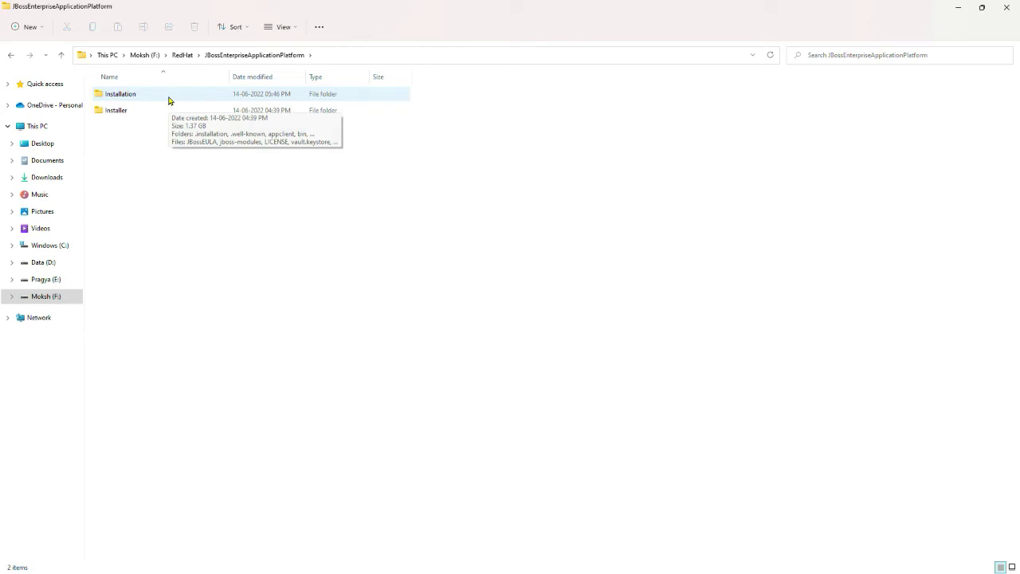
double_click(168, 99)
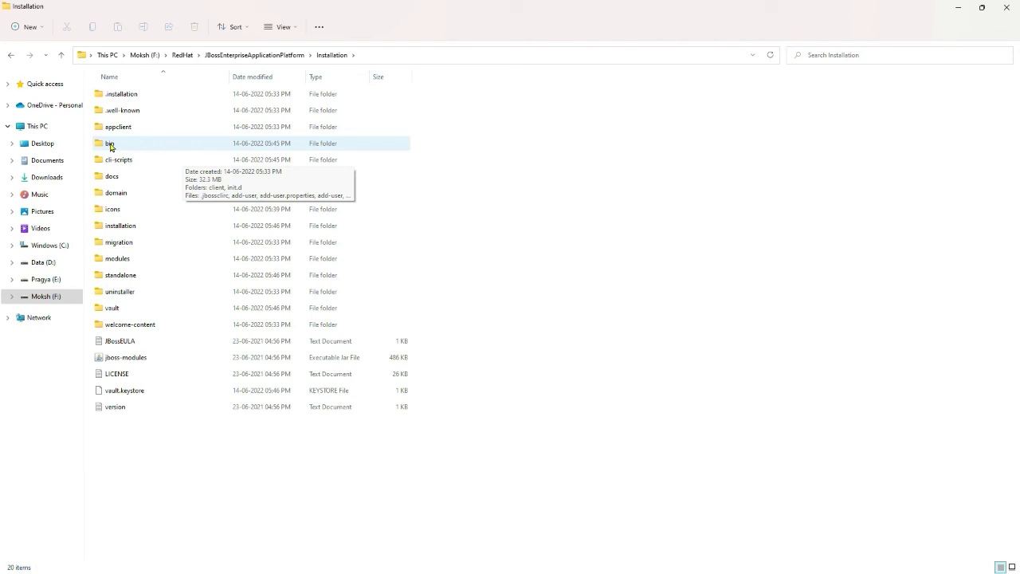
double_click(110, 146)
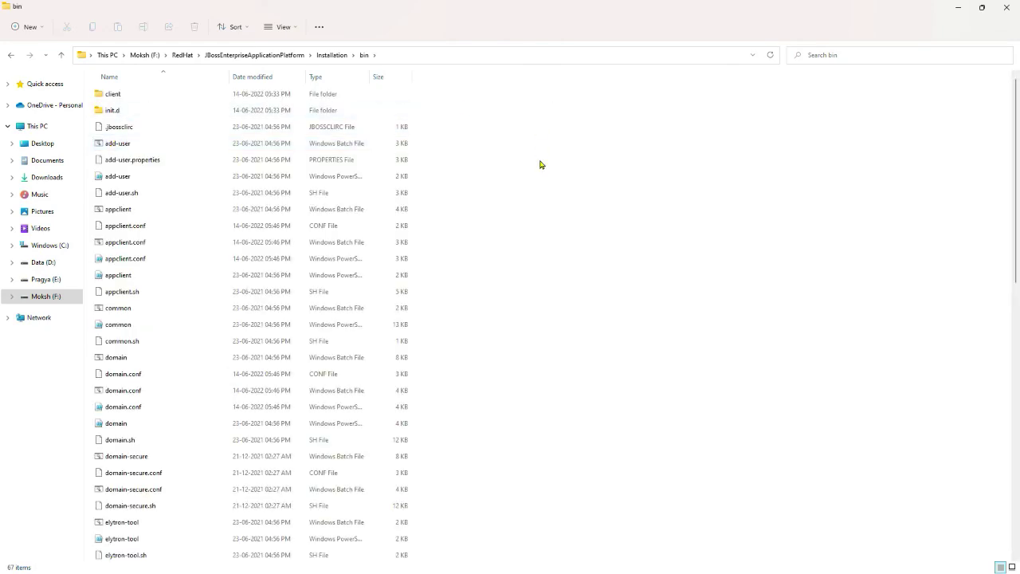
Step: Sort the bin folder's files by type and locate the standalone batch file
click(317, 77)
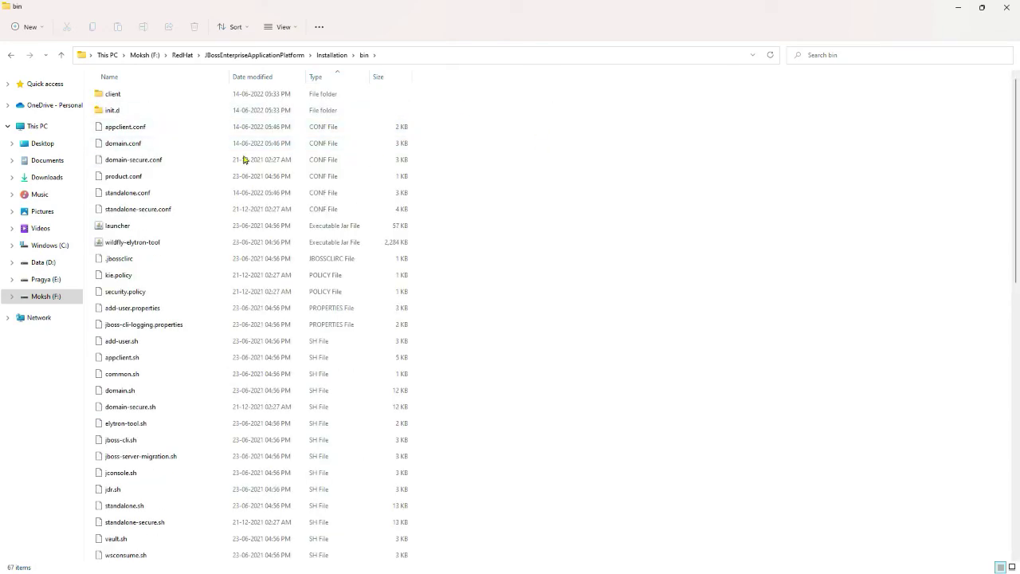
scroll(189, 239, down, 6)
click(160, 388)
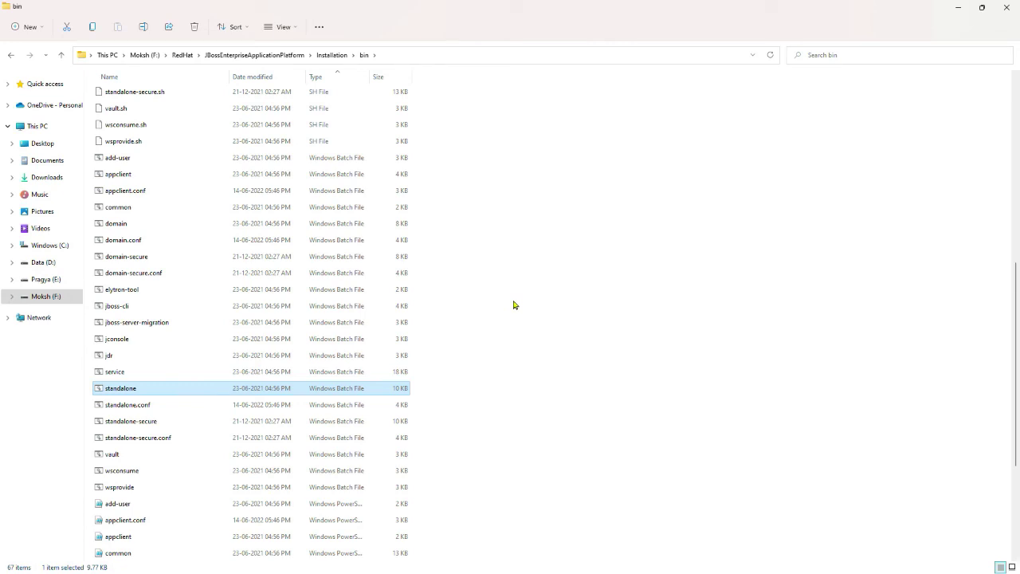
scroll(513, 305, up, 2)
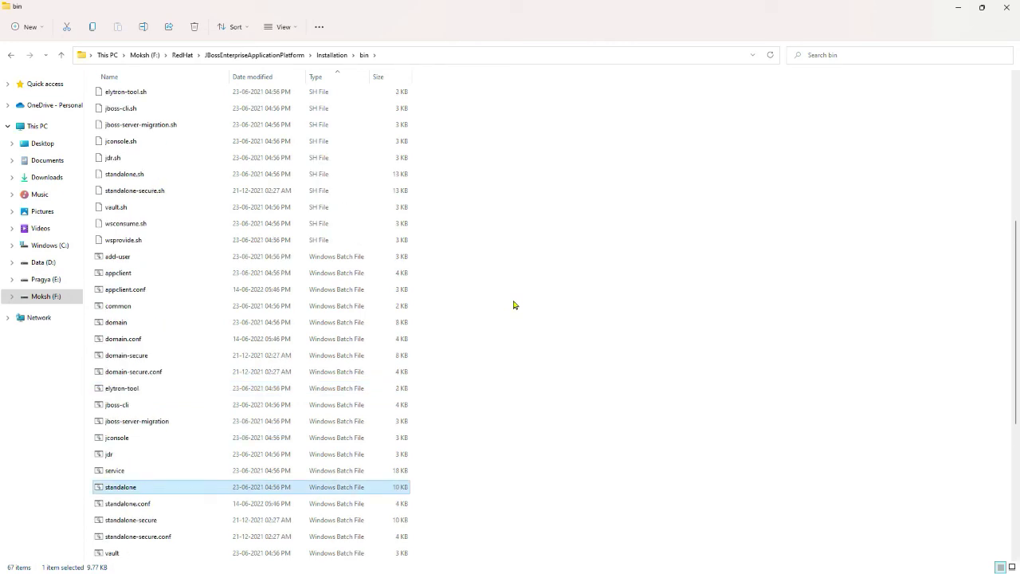
click(513, 305)
scroll(681, 242, down, 3)
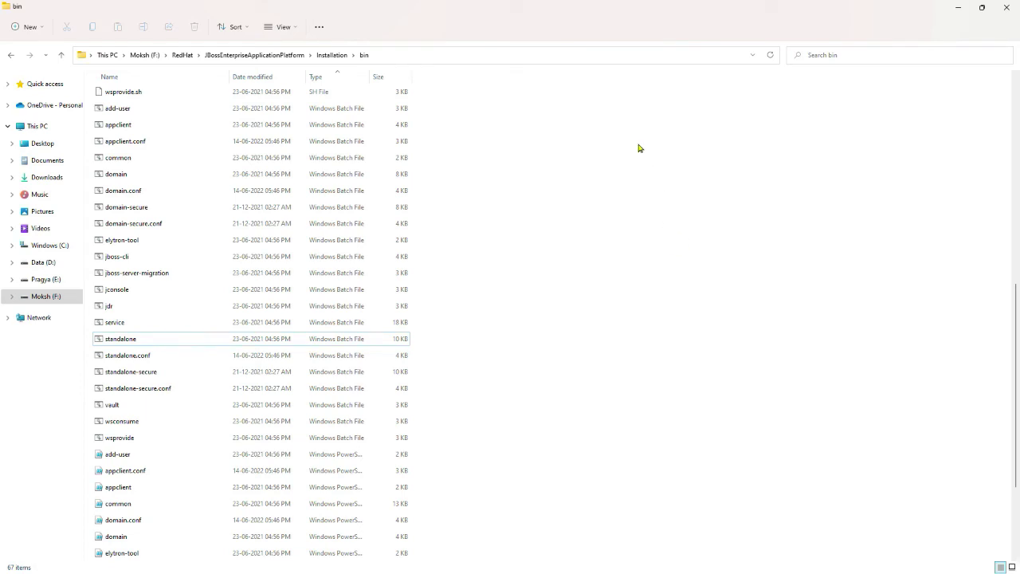
click(629, 58)
Step: Open a maximized Command Prompt in the bin folder and run standalone.bat to start JBoss EAP
text(cmd)
key(Return)
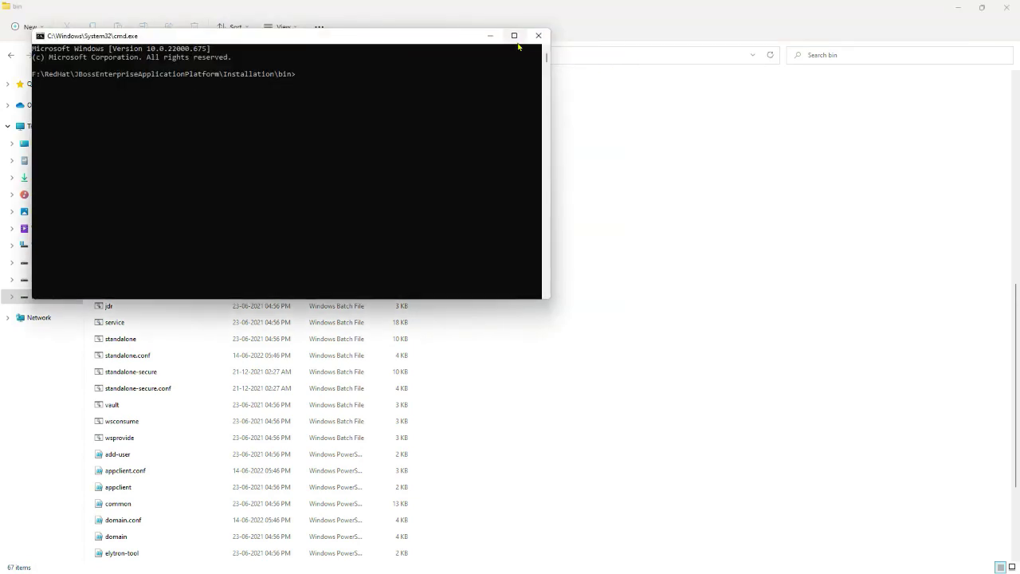
click(514, 35)
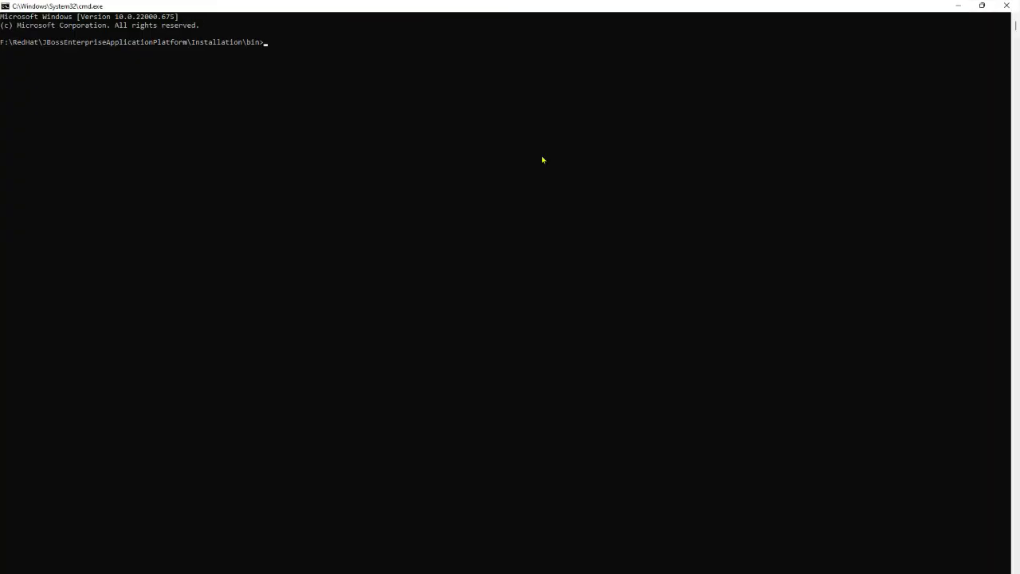
text(standalone.bat)
key(Return)
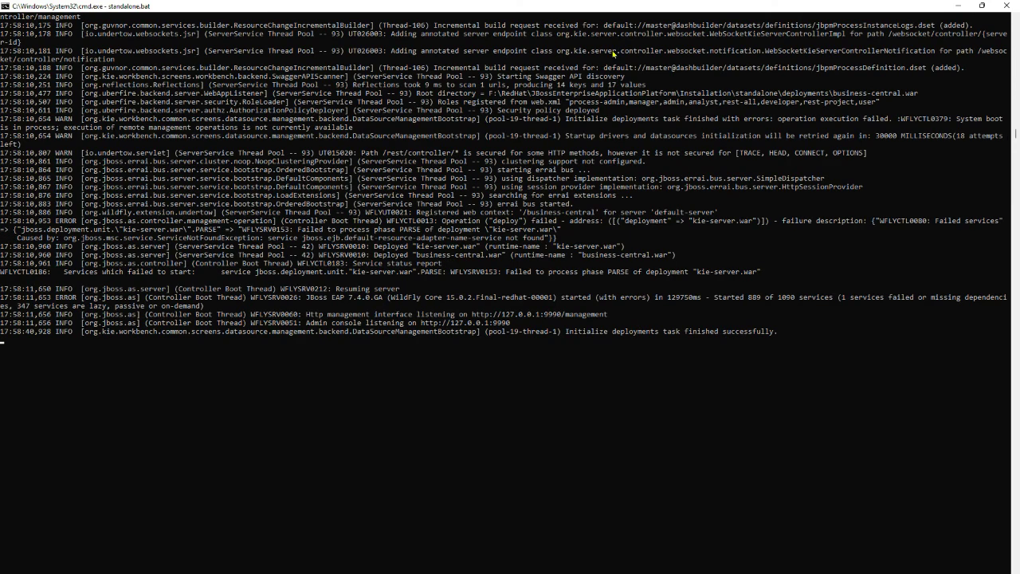
scroll(613, 53, up, 1)
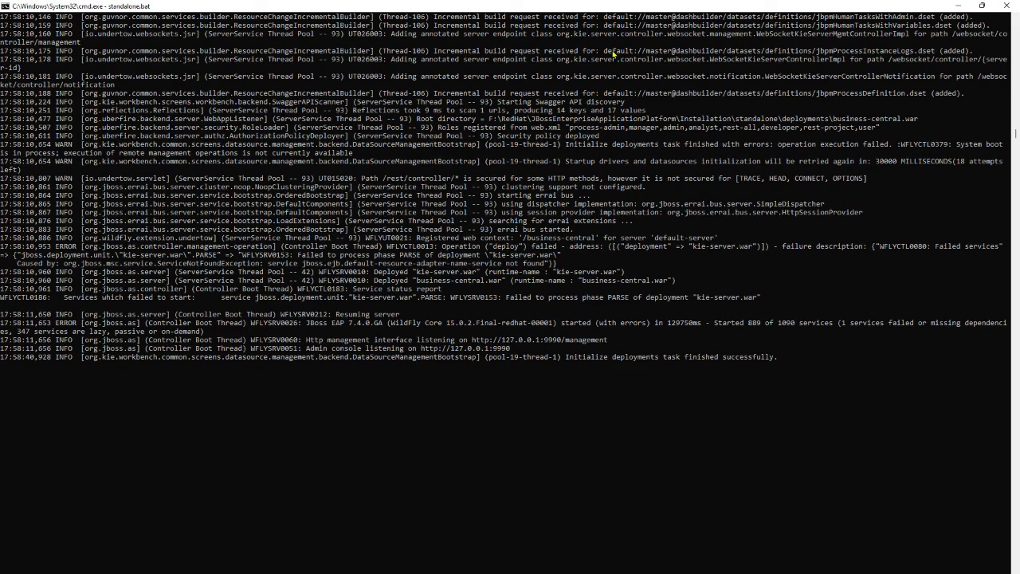
key(alt+Tab)
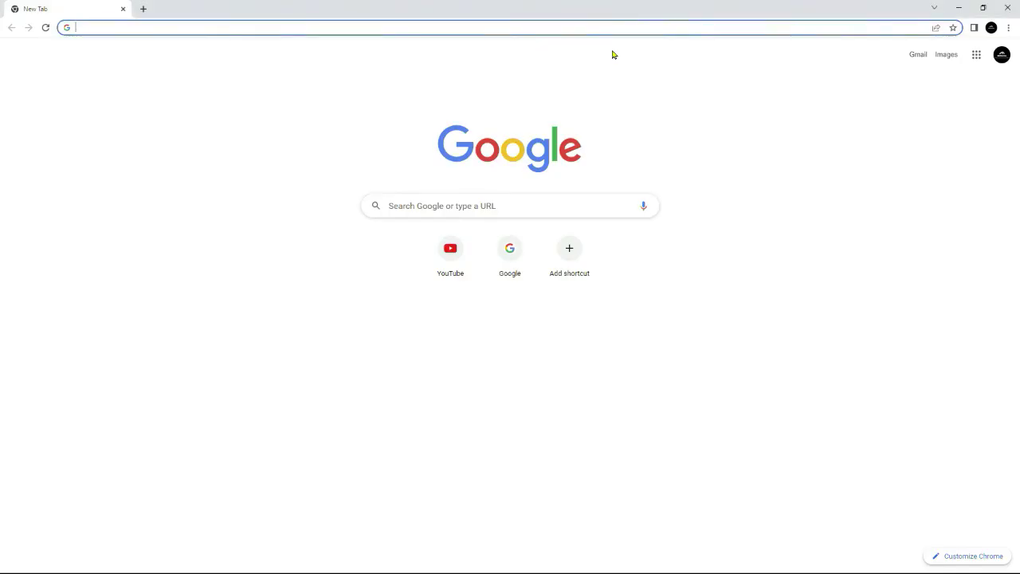
text(http://localhost:8080/business-central)
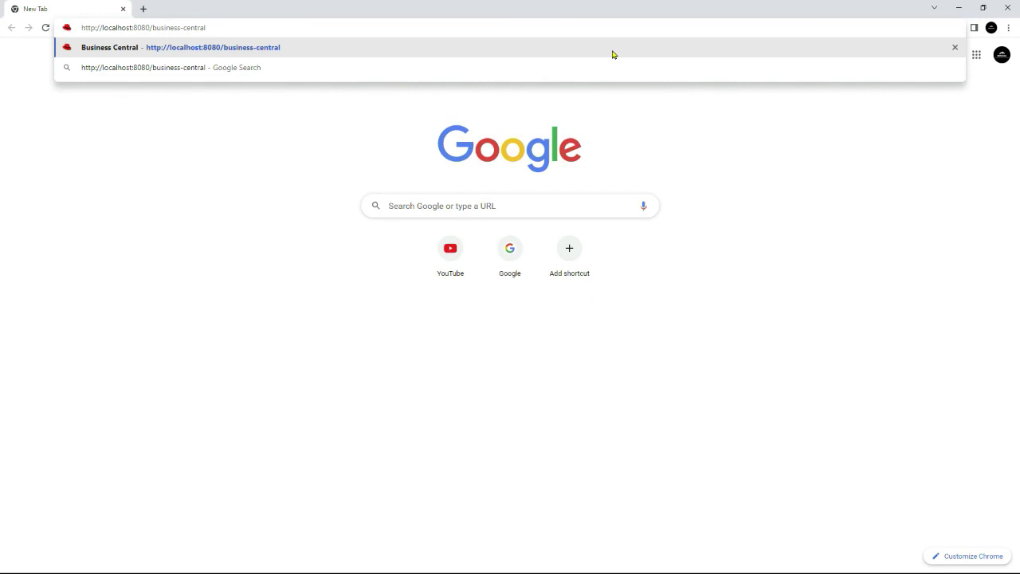
key(Return)
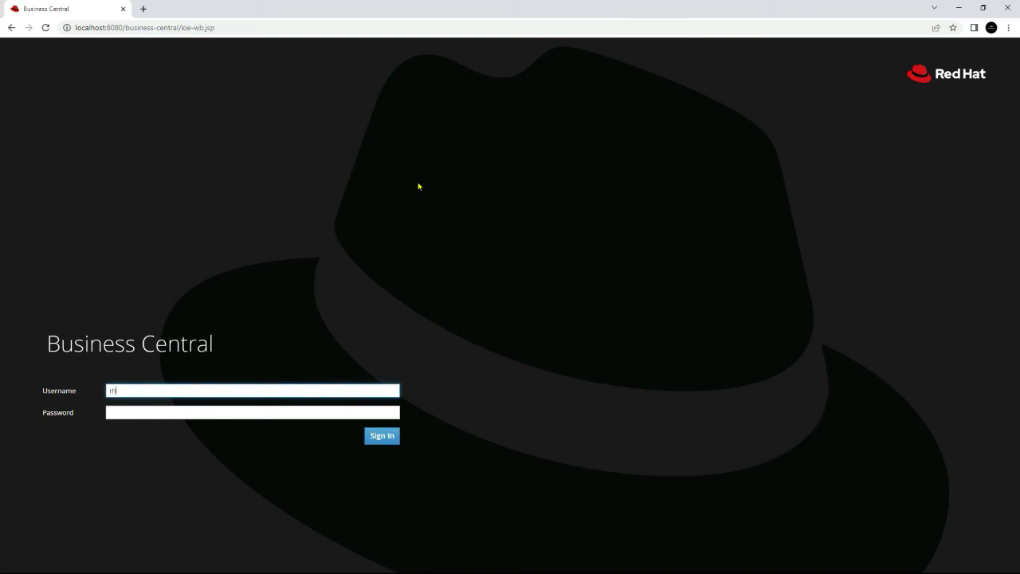
Step: Enter the admin username and its password into the Business Central login form
key(Tab)
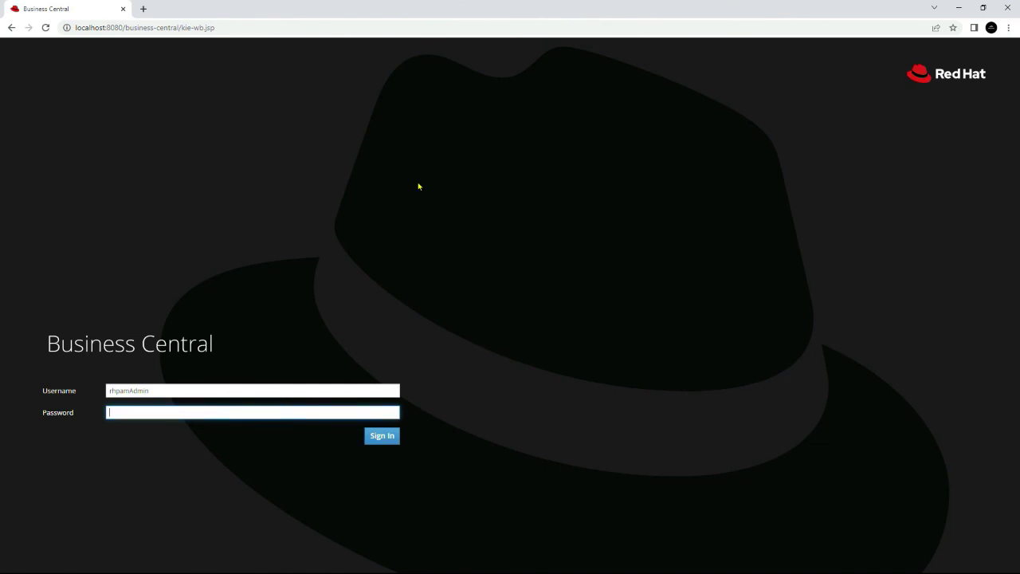
Step: Sign in to Business Central and dismiss Chrome's Save password bubble
click(384, 435)
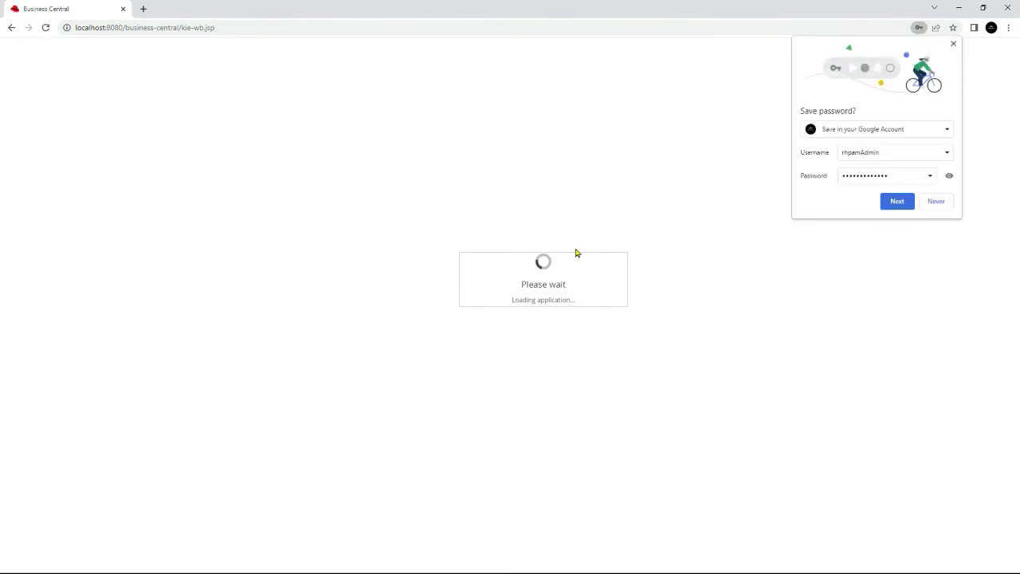
click(953, 44)
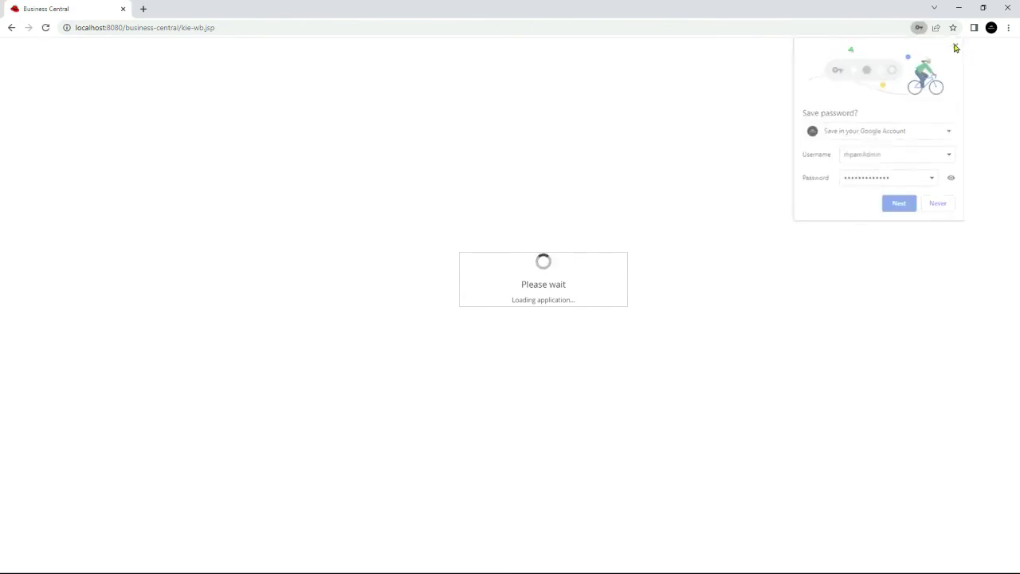